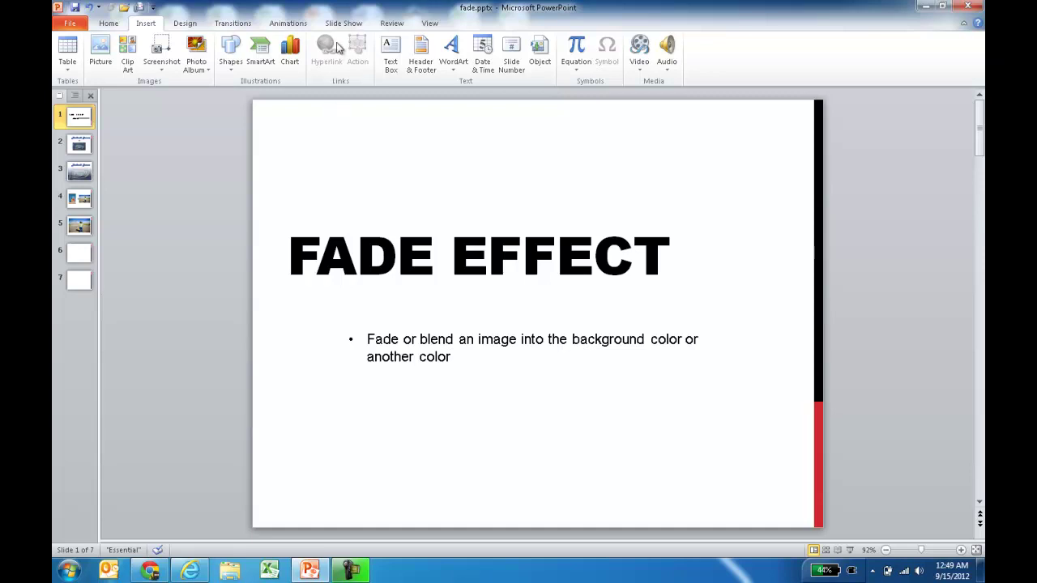
Step: Browse animation effects for the title slide's bullet text without applying any
left_click(273, 9)
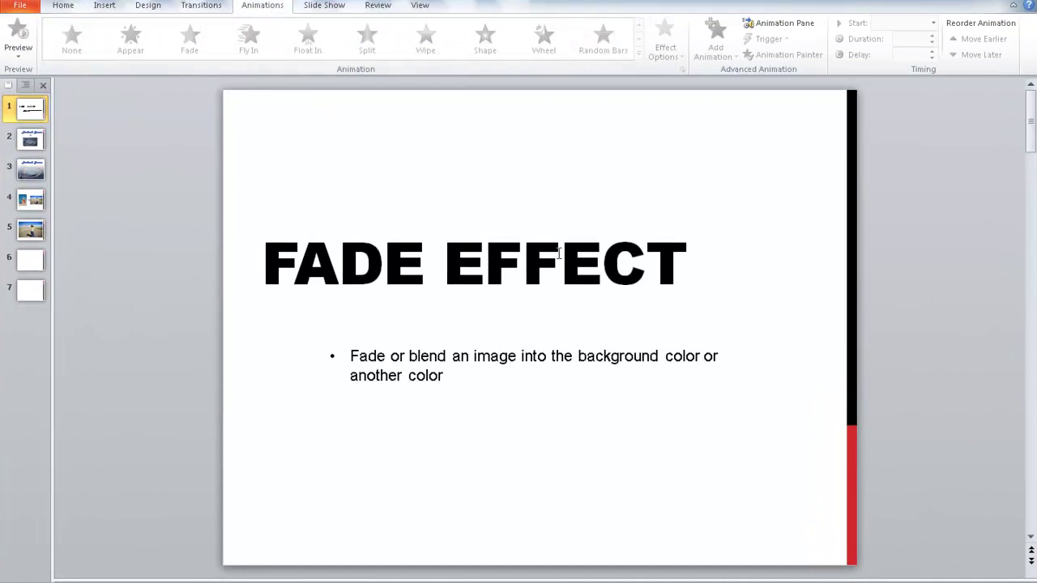
left_click(528, 343)
left_click(642, 64)
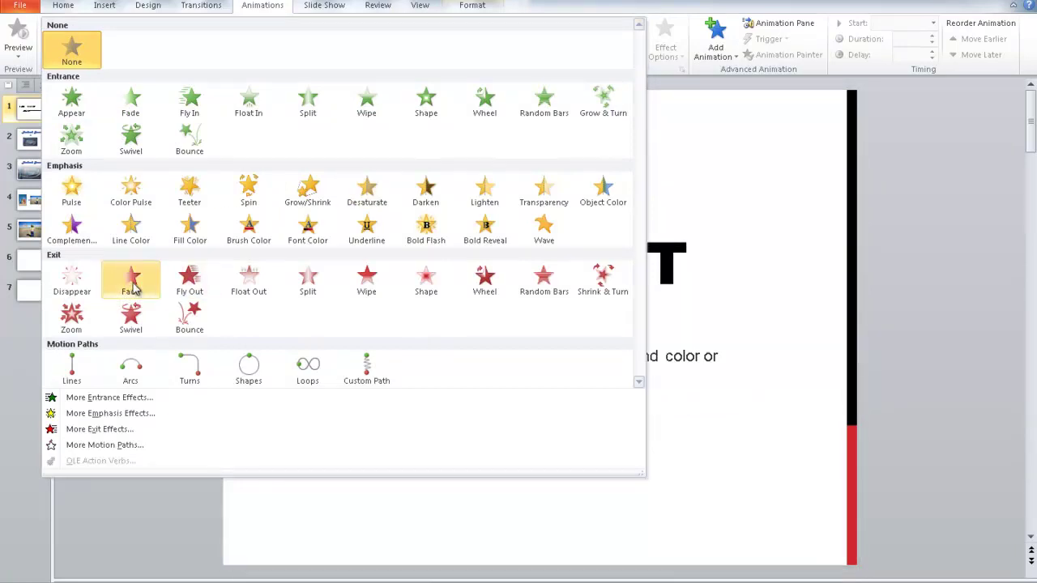
left_click(937, 274)
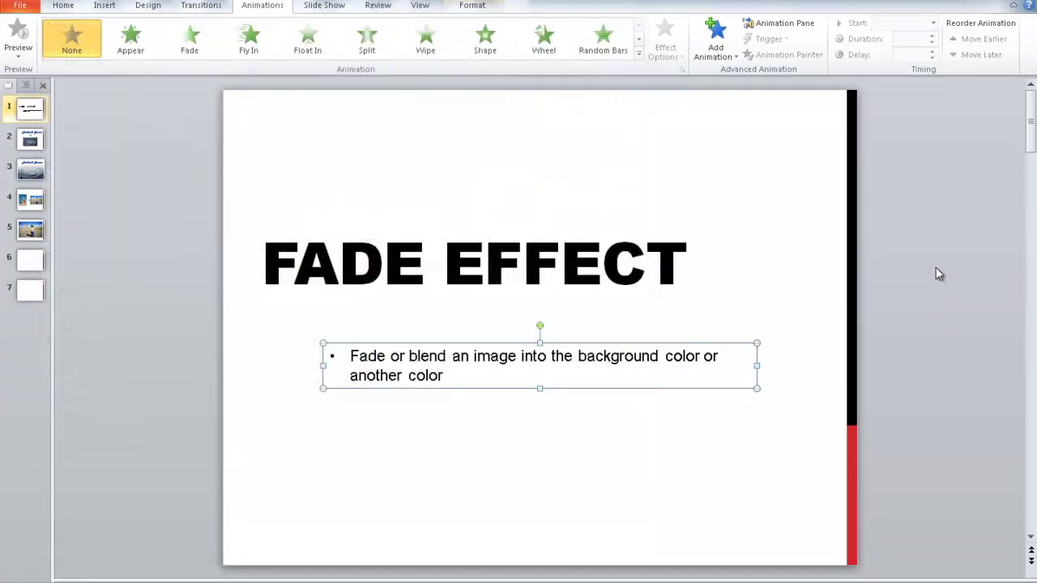
left_click(937, 274)
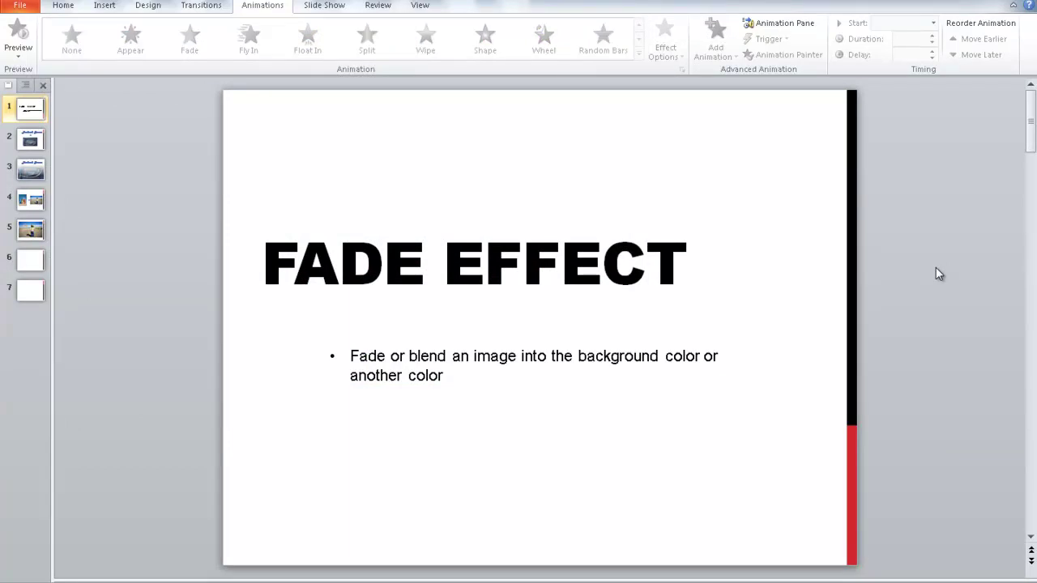
Step: Preview slides 2 through 5, from Faded Jeans to the girl-on-road blend example
left_click(37, 142)
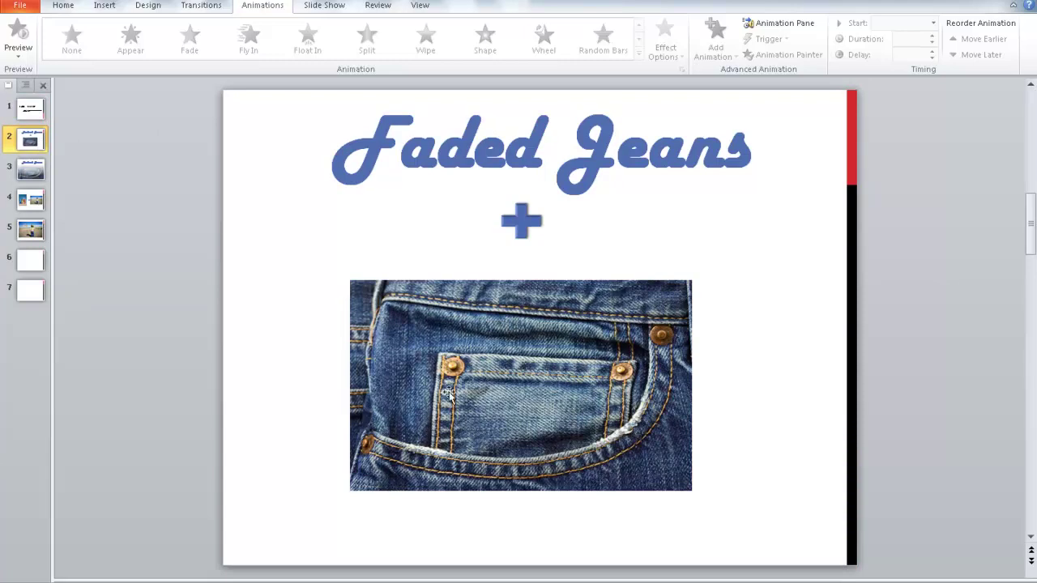
left_click(33, 172)
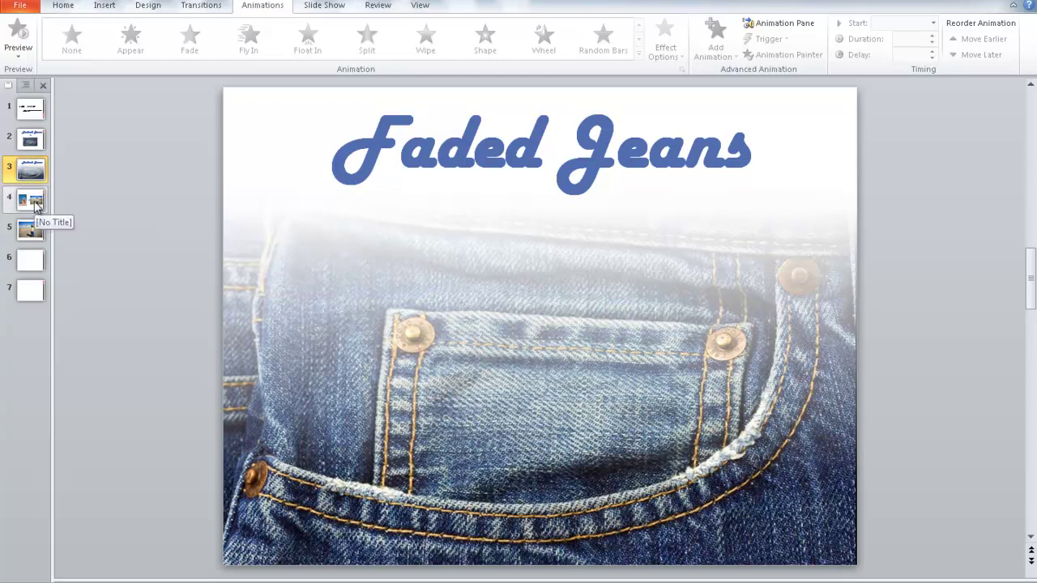
left_click(35, 204)
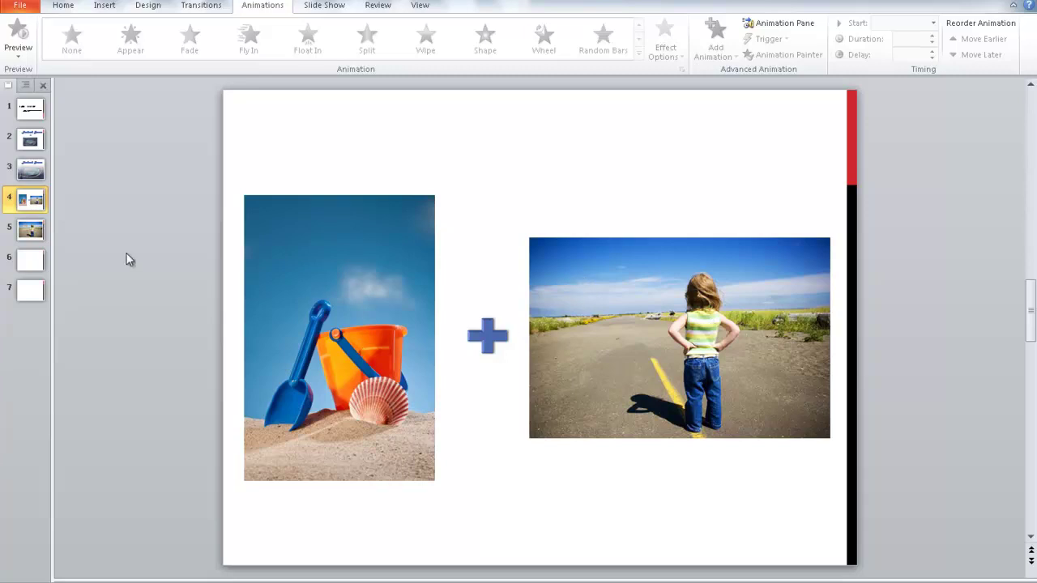
left_click(40, 236)
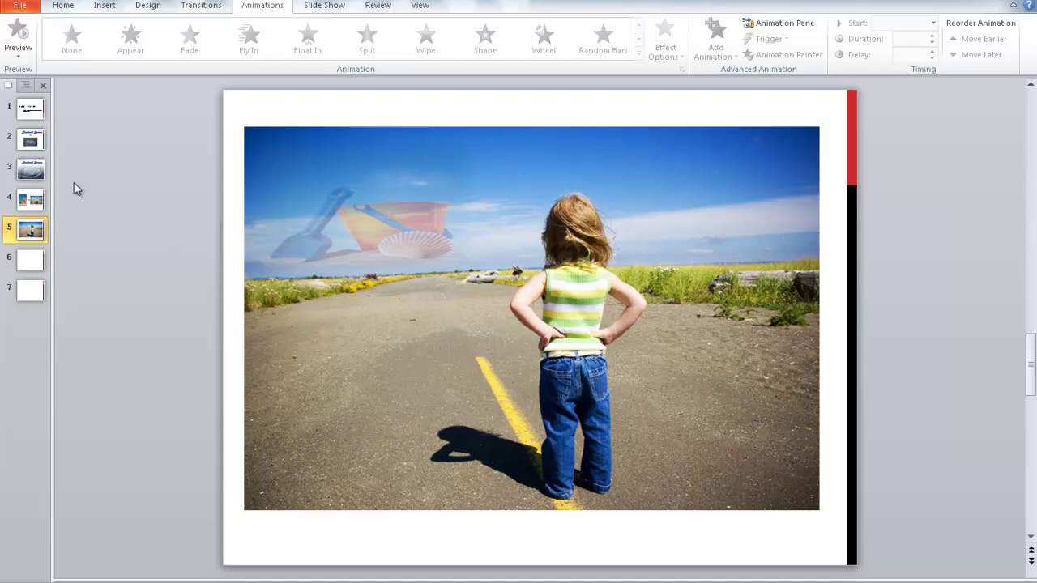
Step: Copy the jeans photo from slide 2 onto blank slide 6
left_click(37, 141)
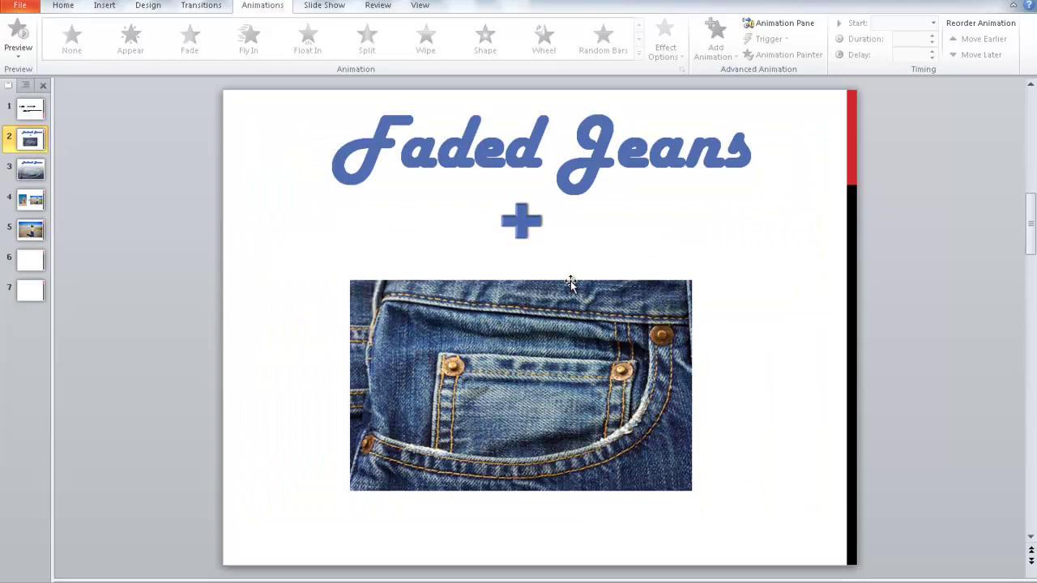
left_click(509, 394)
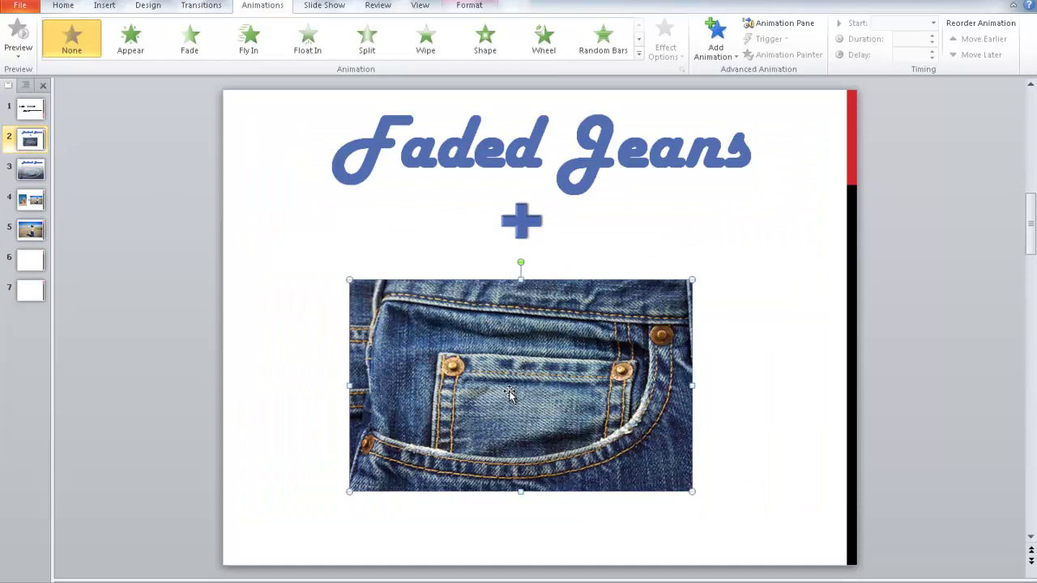
left_click(36, 266)
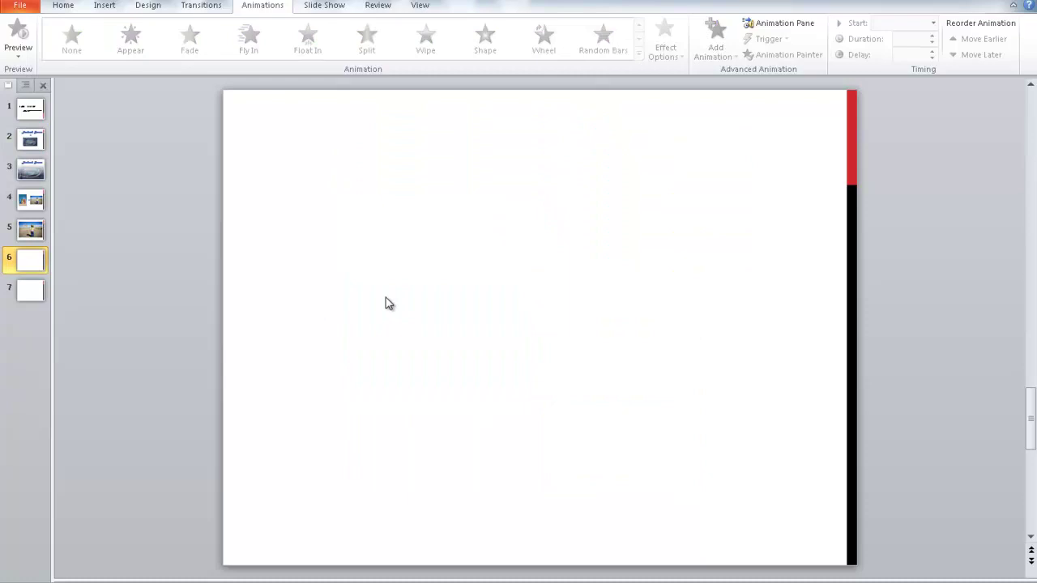
key("ctrl+v")
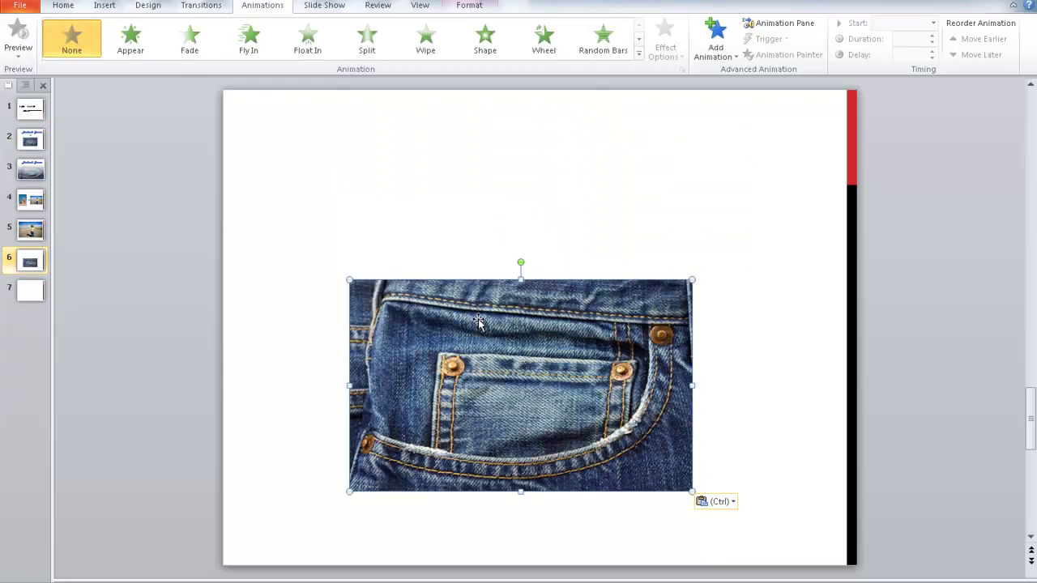
Step: Enlarge the jeans photo to full slide width and nudge it down three steps
mouse_move(349, 281)
left_mouse_down()
mouse_move(267, 193)
mouse_move(230, 206)
left_mouse_up()
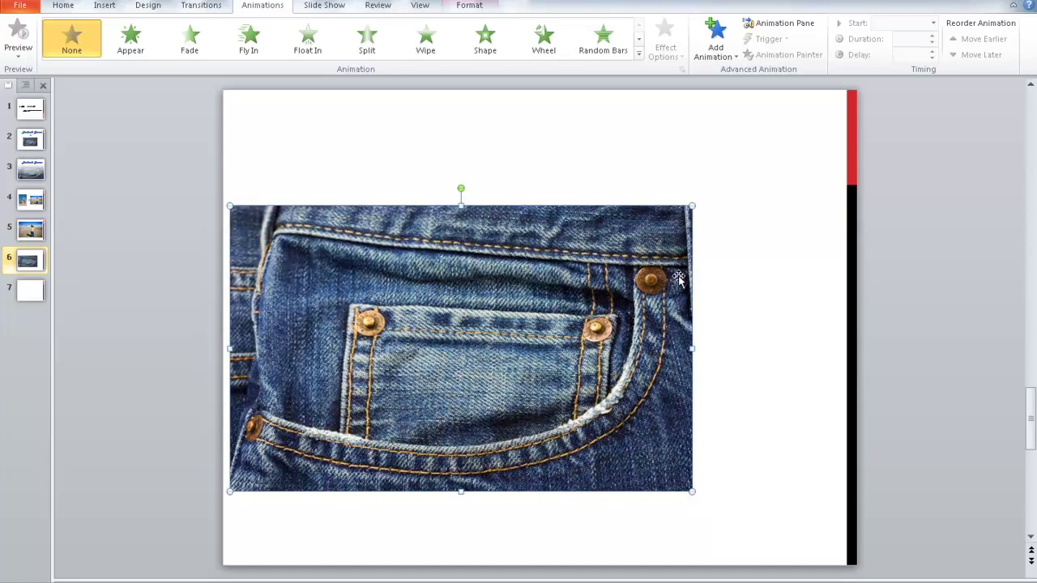
left_click_drag(693, 206, 858, 145)
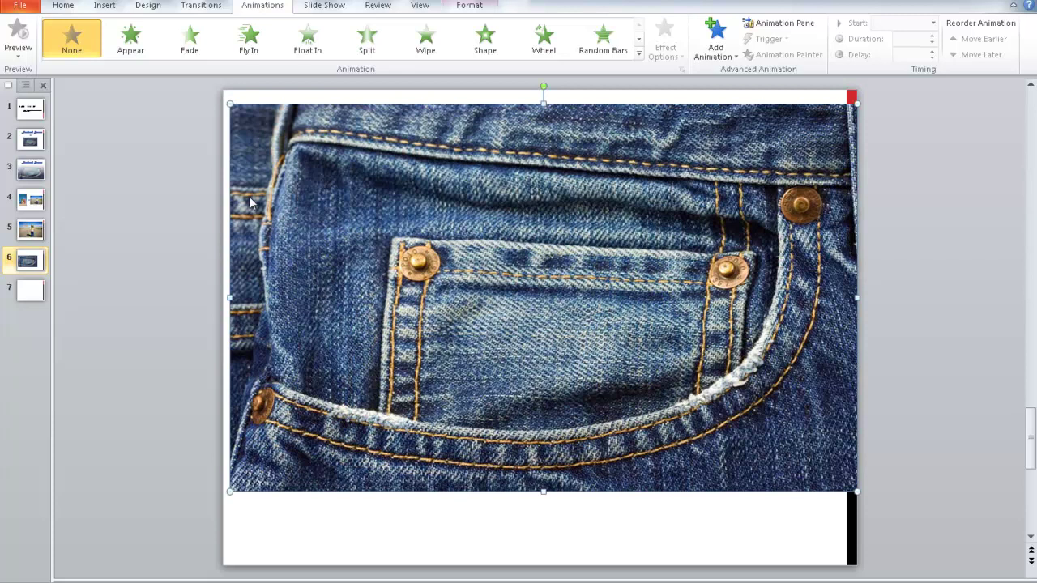
left_click_drag(229, 98, 224, 98)
key("Down")
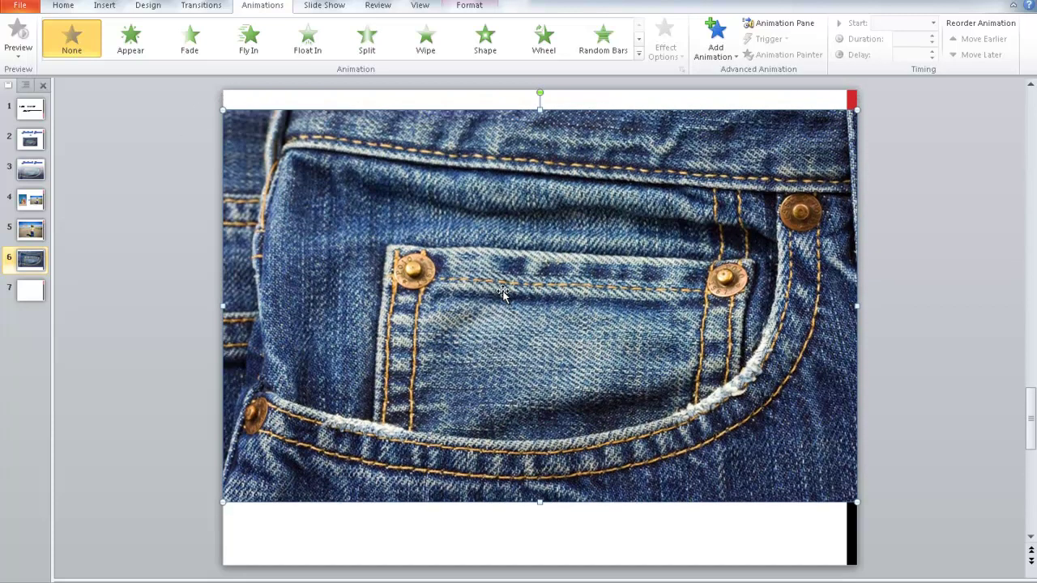
key("Down")
key("Down")
key("Down")
key("Down")
key("Down")
key("Down")
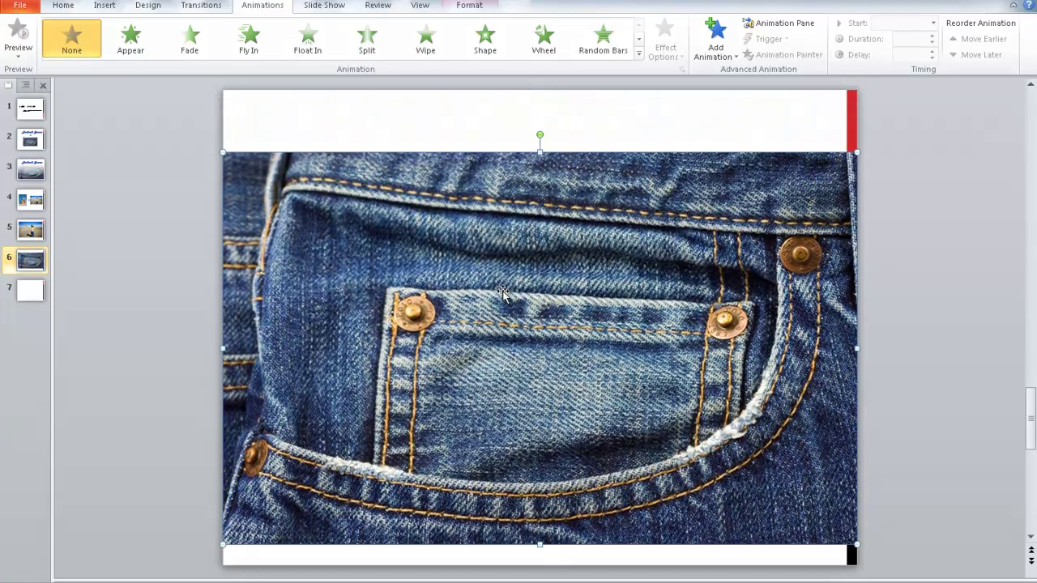
key("Down")
key("Down")
key("Down")
key("Down")
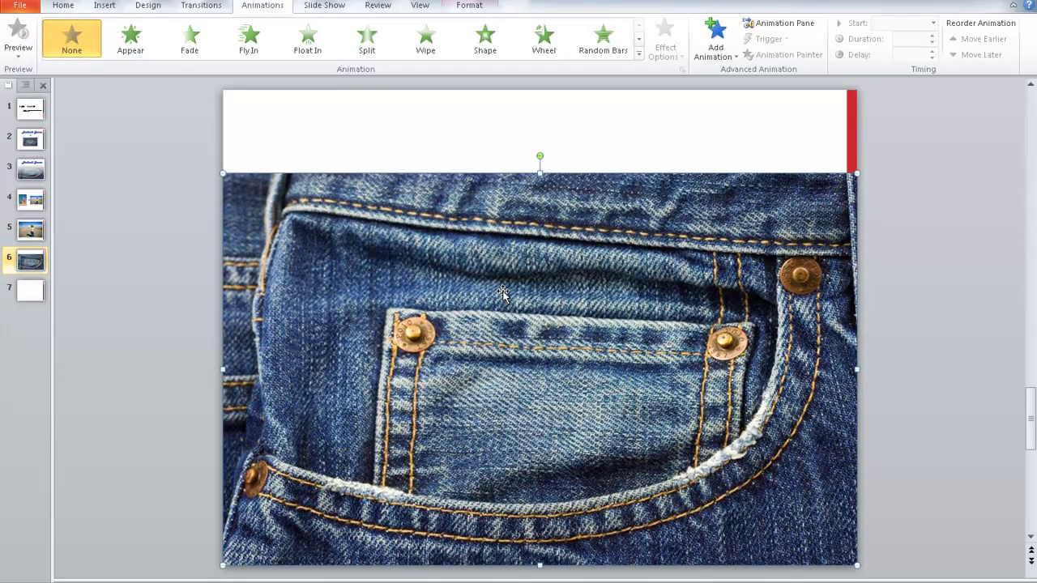
Step: Copy the Faded Jeans title box from slide 2 onto slide 6
left_click(30, 140)
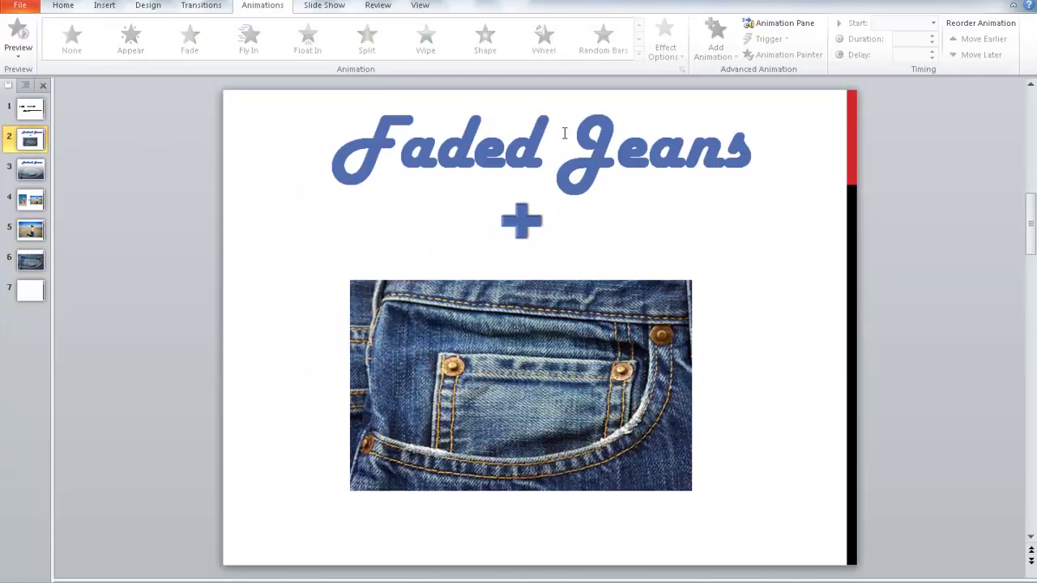
left_click(504, 149)
left_click(479, 101)
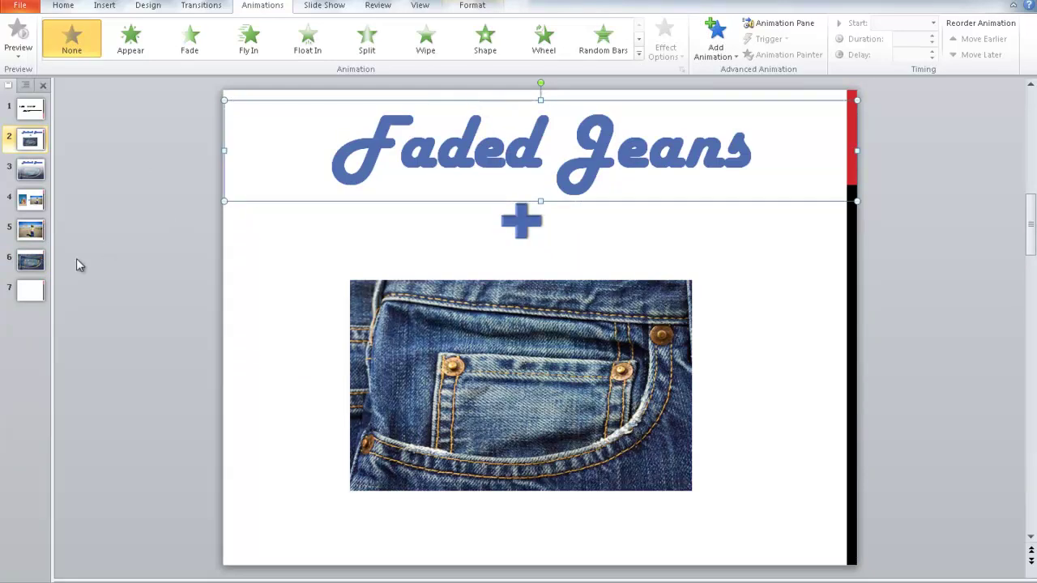
left_click(31, 260)
key("ctrl+v")
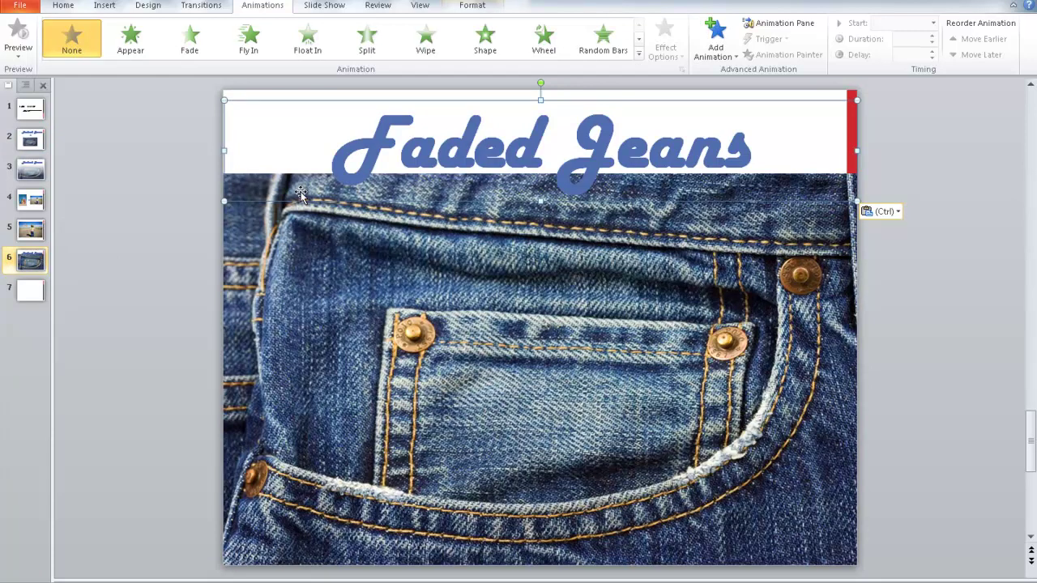
Step: Draw a full-width rectangle across the top of the jeans photo
left_click(320, 240)
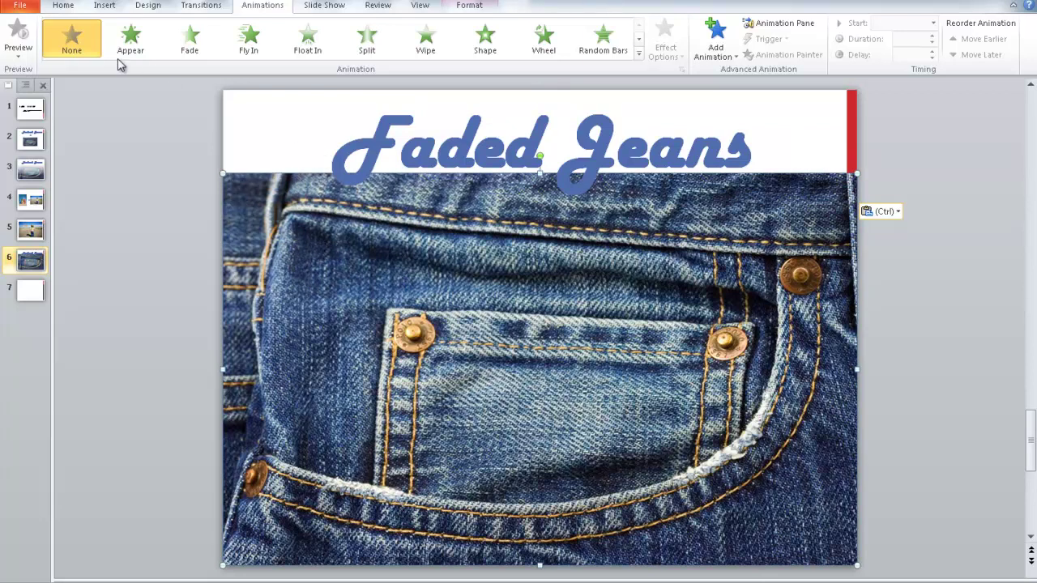
left_click(106, 6)
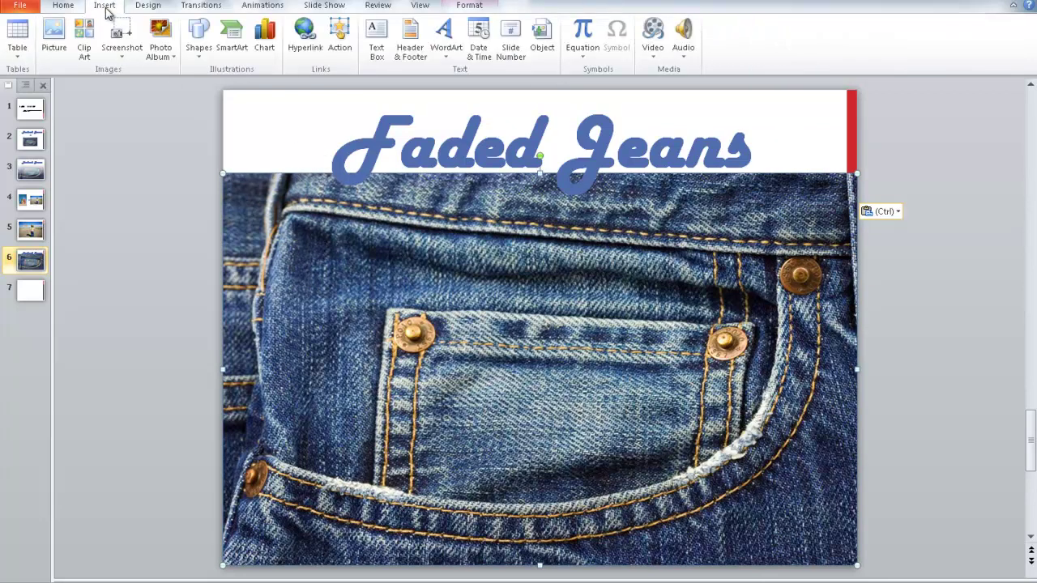
left_click(199, 44)
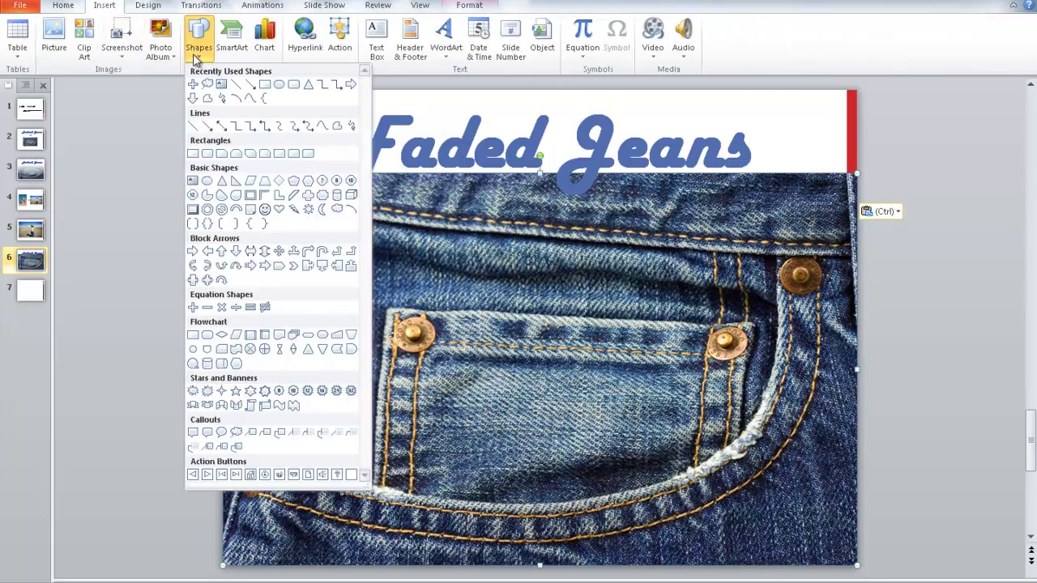
left_click(194, 154)
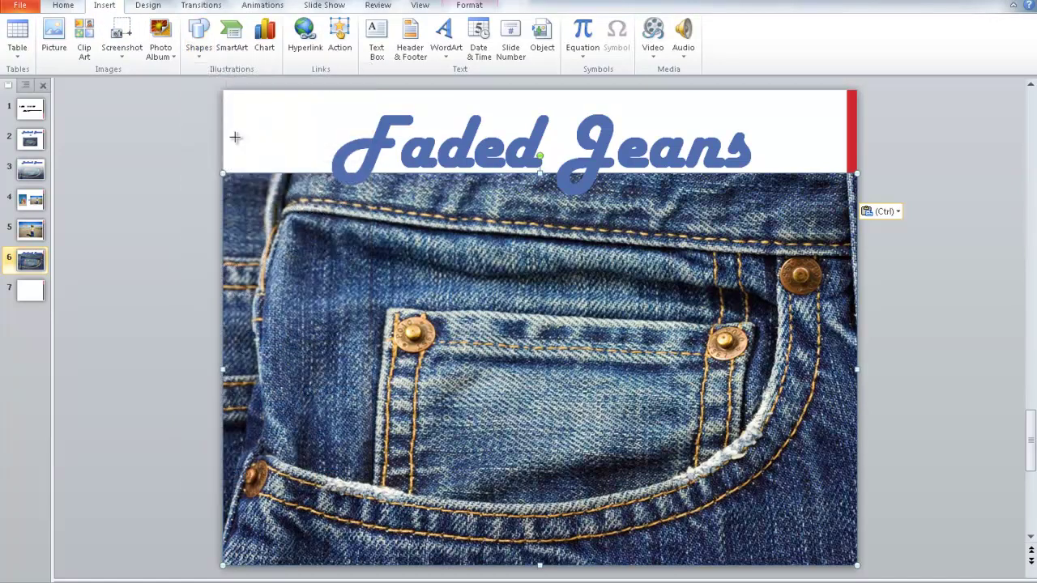
left_click_drag(237, 134, 859, 271)
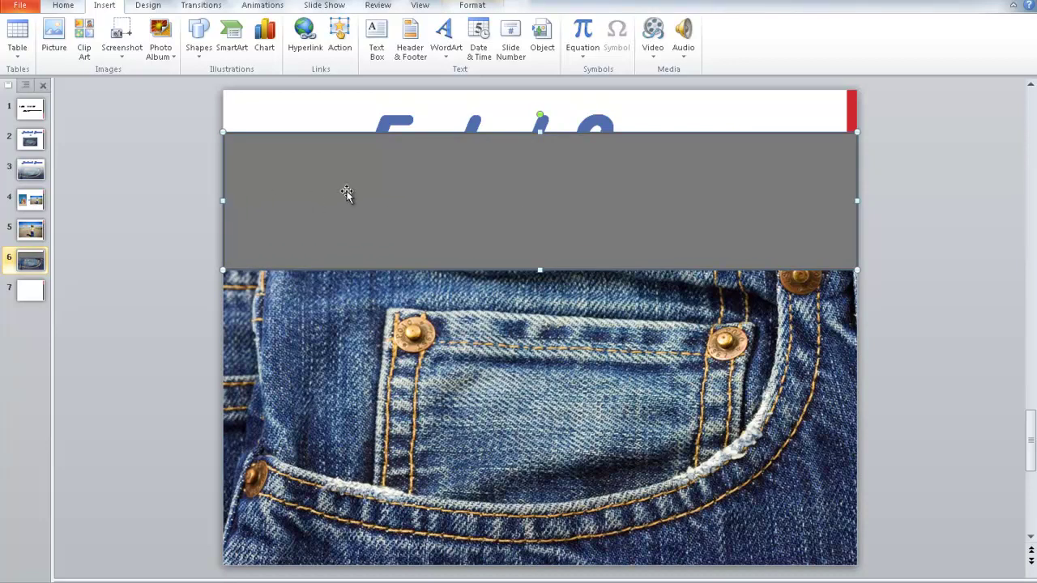
Step: Give the rectangle no outline and a 90° white gradient fading to 100% transparency
right_click(431, 192)
left_click(485, 427)
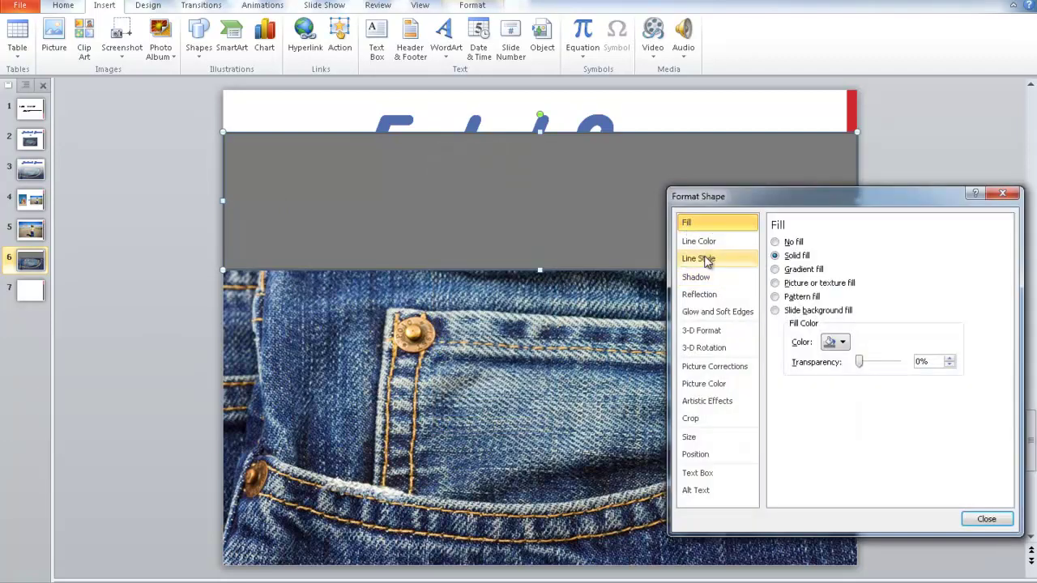
left_click(704, 245)
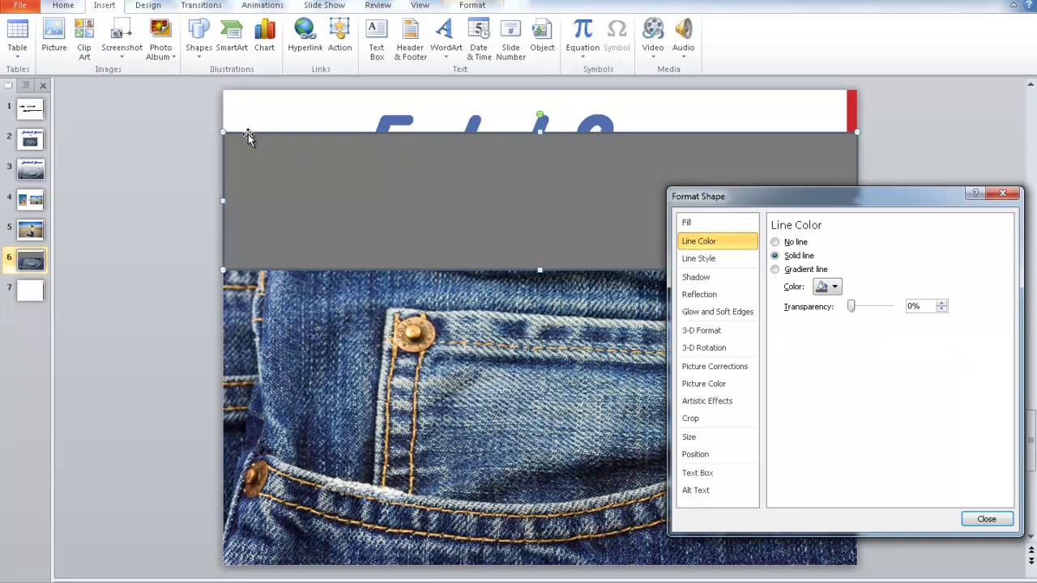
left_click(775, 241)
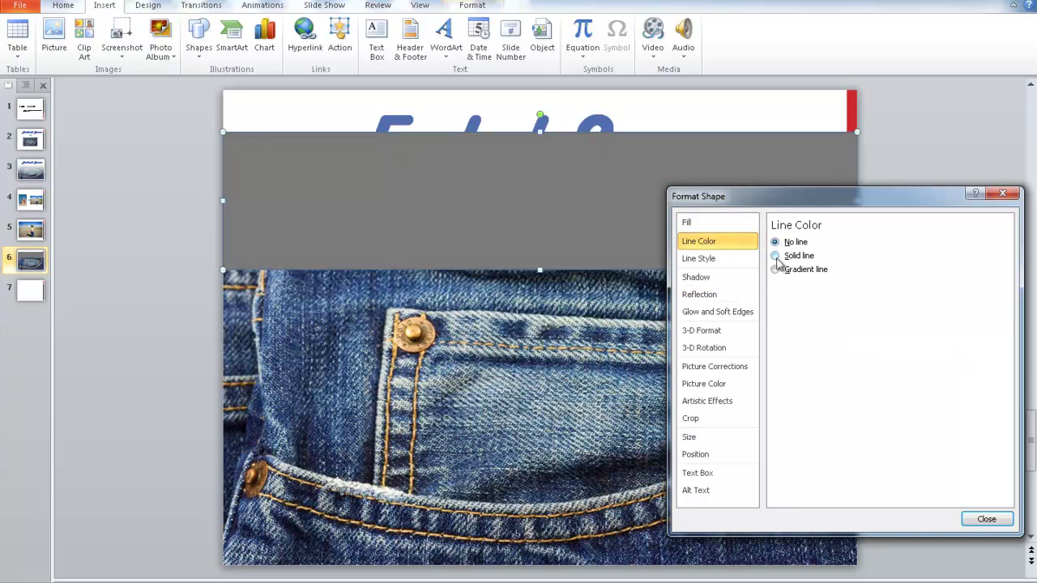
left_click(696, 226)
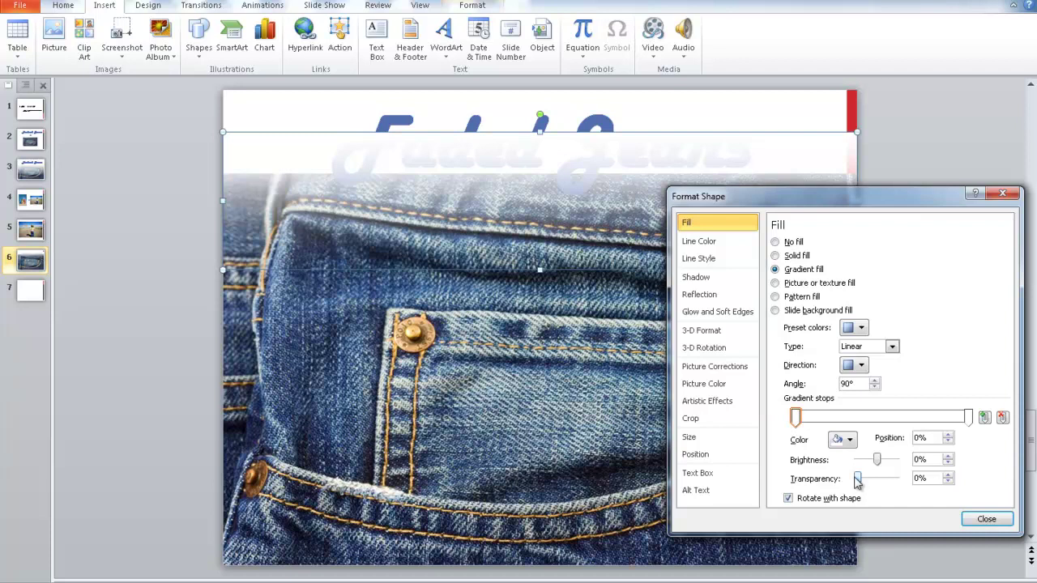
left_click(969, 416)
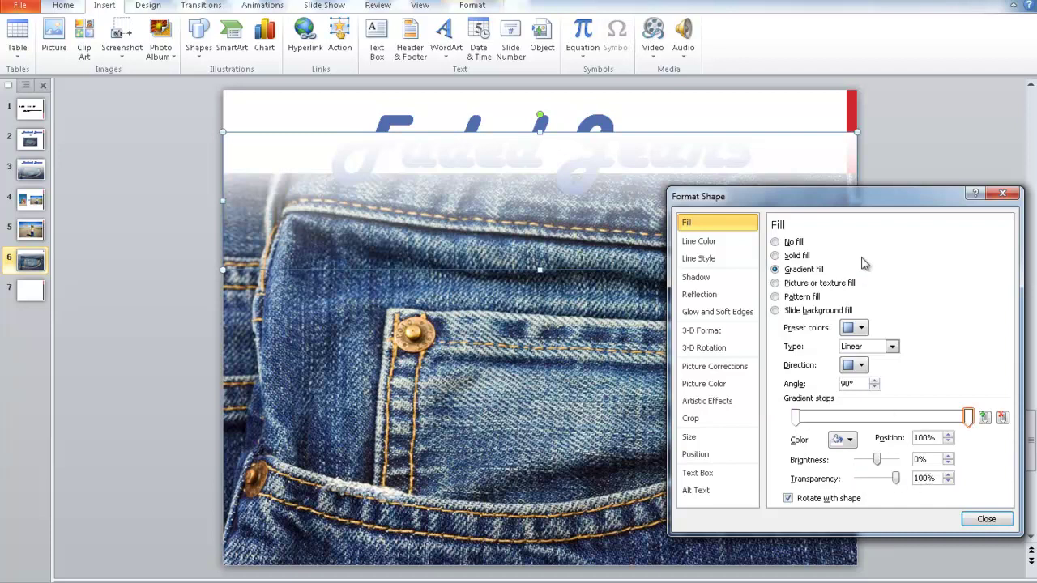
mouse_move(874, 204)
left_mouse_down()
mouse_move(841, 260)
mouse_move(871, 237)
left_mouse_up()
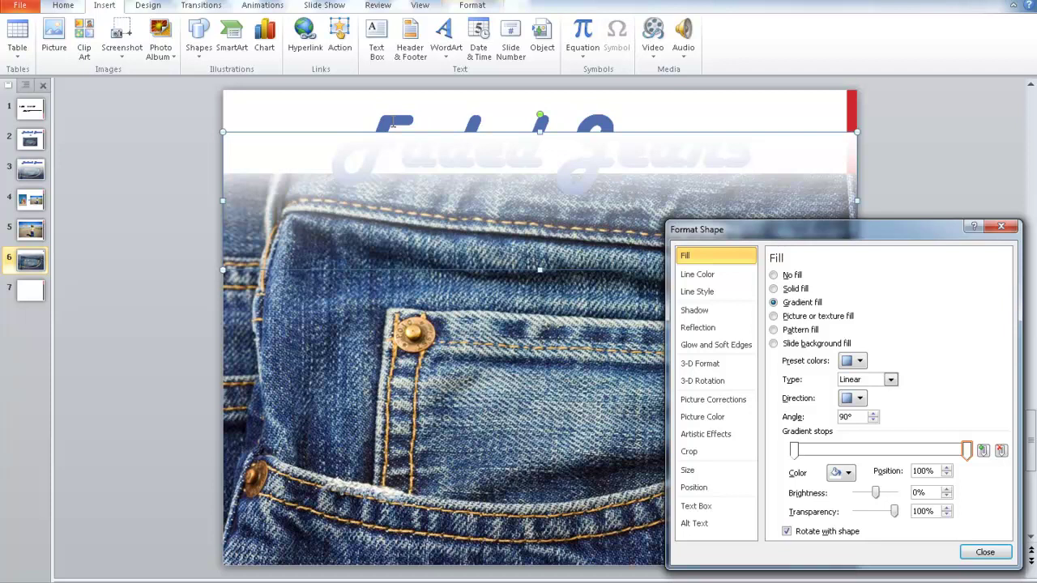
Step: Bring the Faded Jeans title box in front of the white gradient overlay
left_click(384, 116)
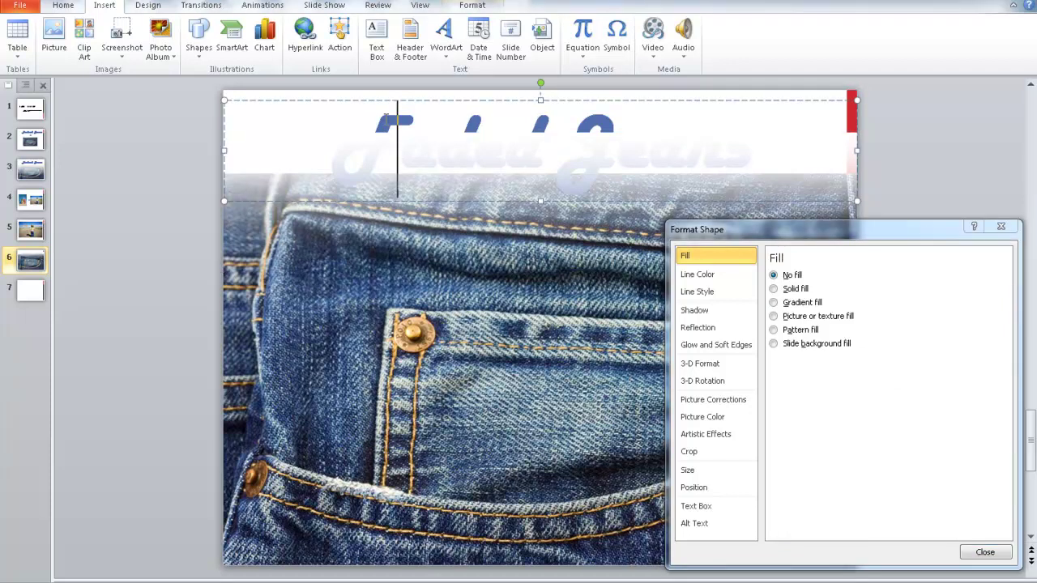
left_click(325, 100)
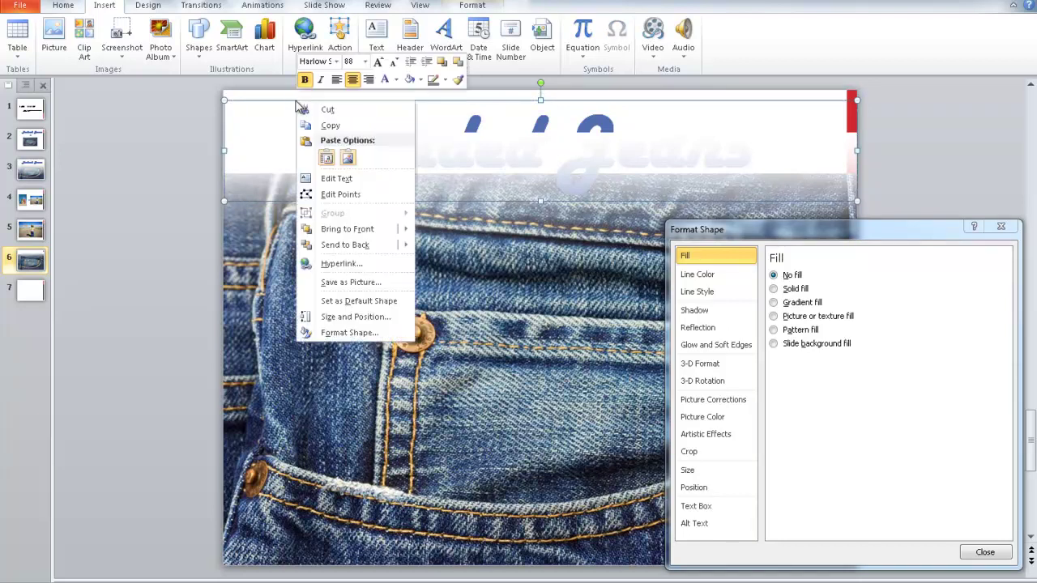
right_click(296, 103)
mouse_move(346, 229)
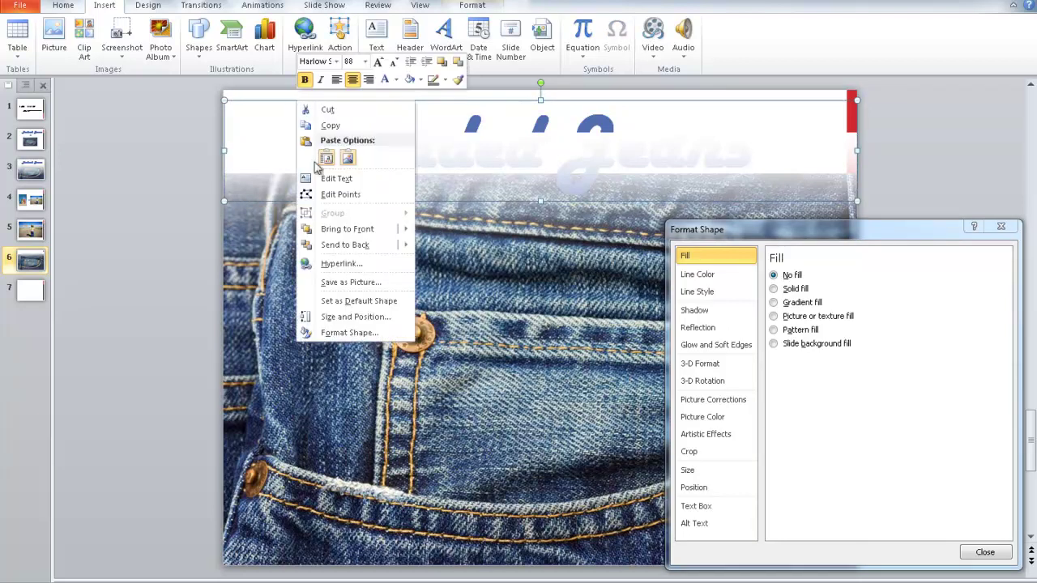
left_click(354, 230)
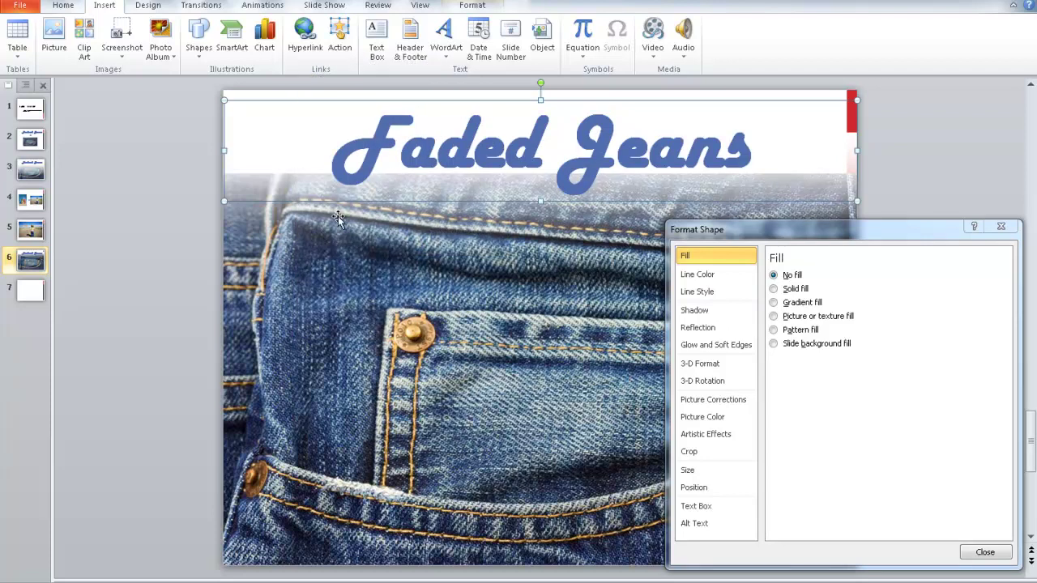
left_click(248, 248)
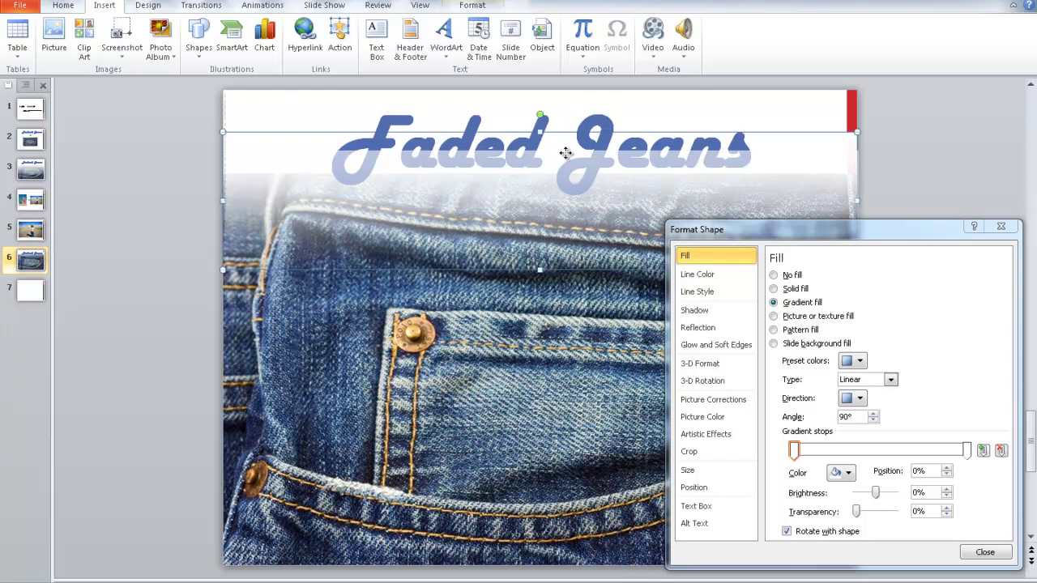
Step: Move the white fade below the title and stretch it further down the jeans
left_click_drag(562, 154, 561, 171)
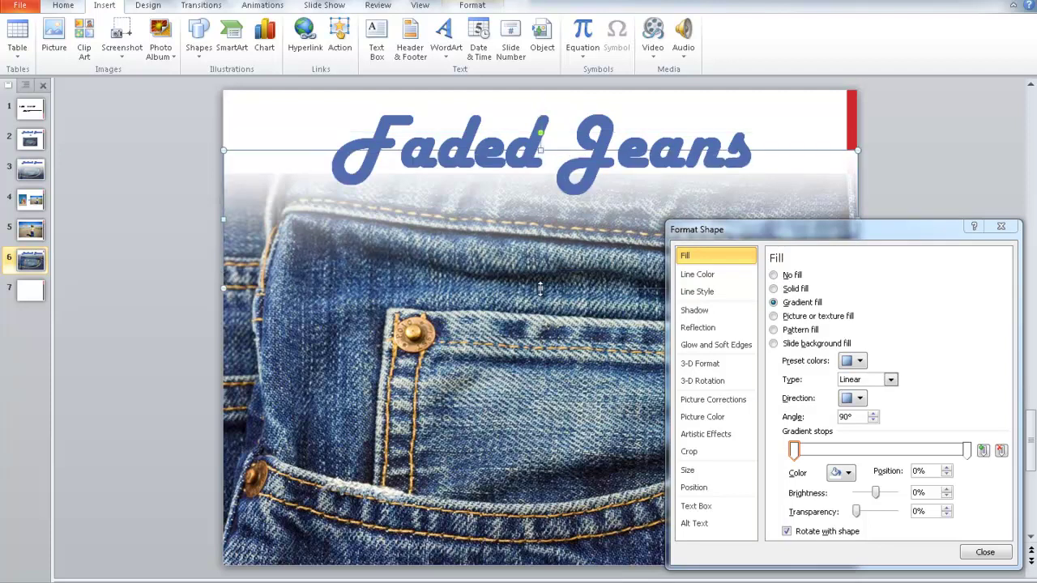
left_click(1002, 228)
left_click_drag(540, 289, 534, 373)
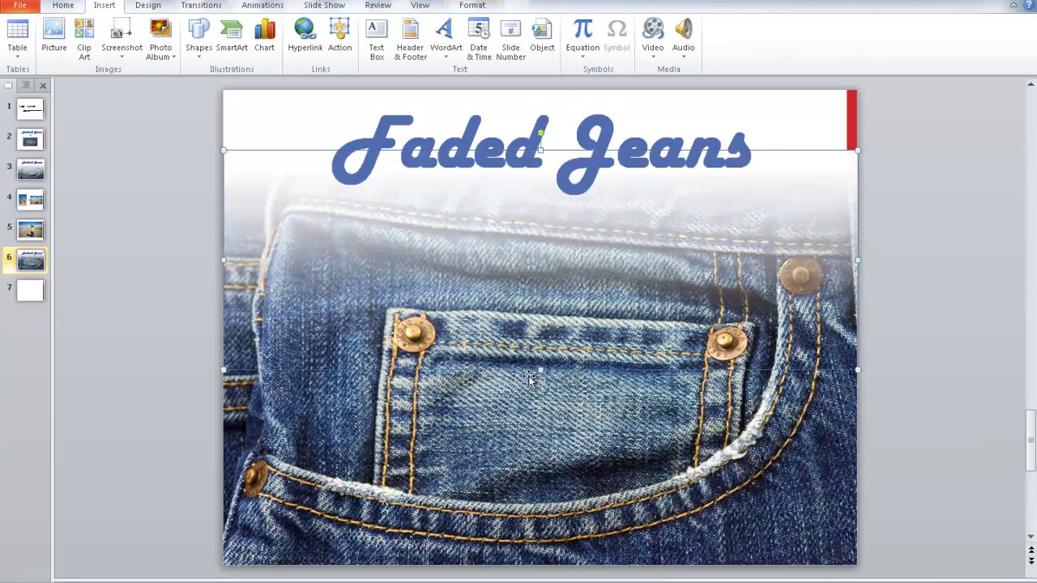
key("ctrl+shift+bracketright")
left_click_drag(541, 392, 542, 392)
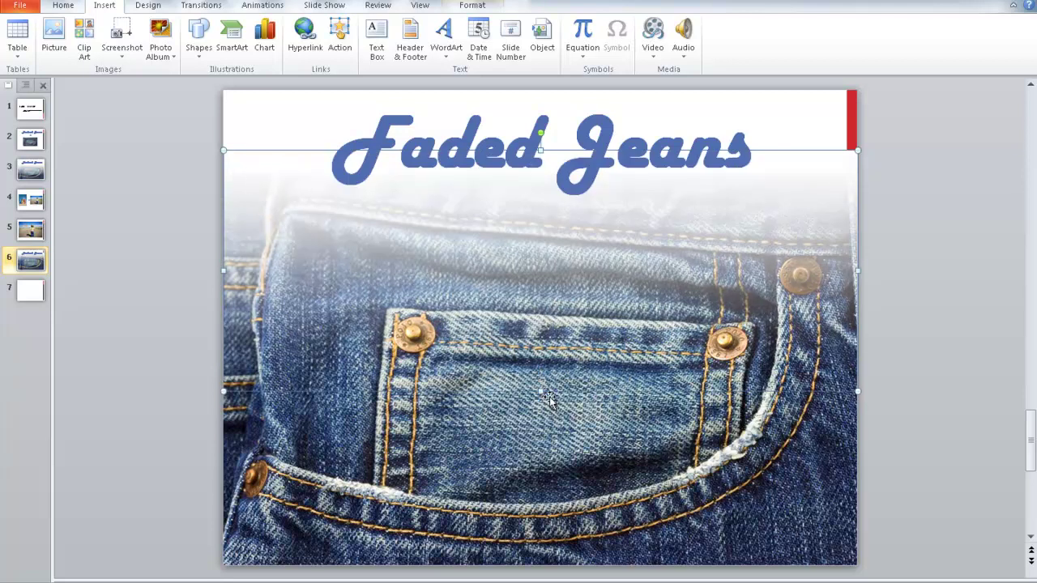
left_click_drag(549, 399, 543, 427)
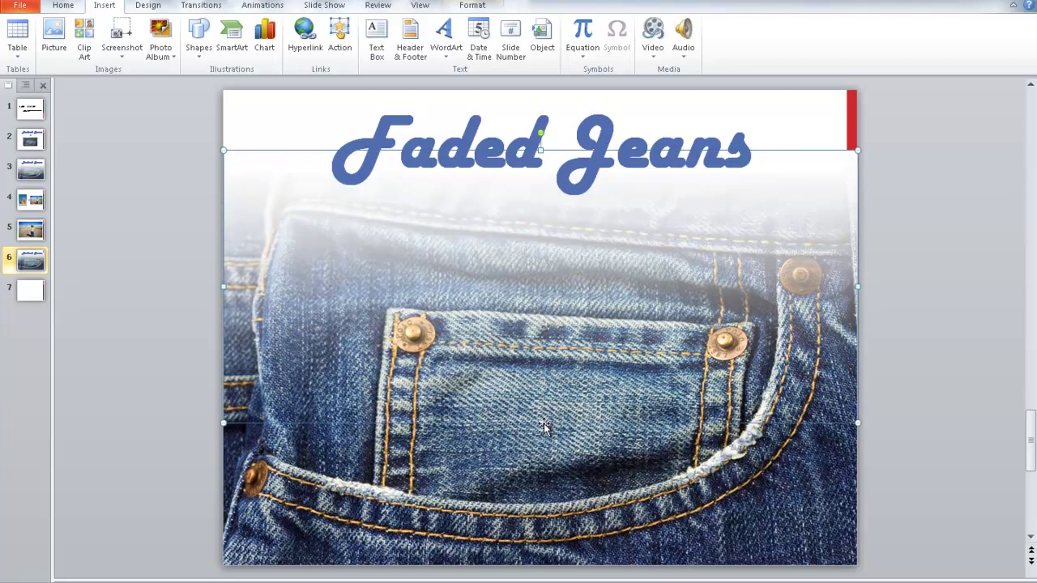
left_click(931, 271)
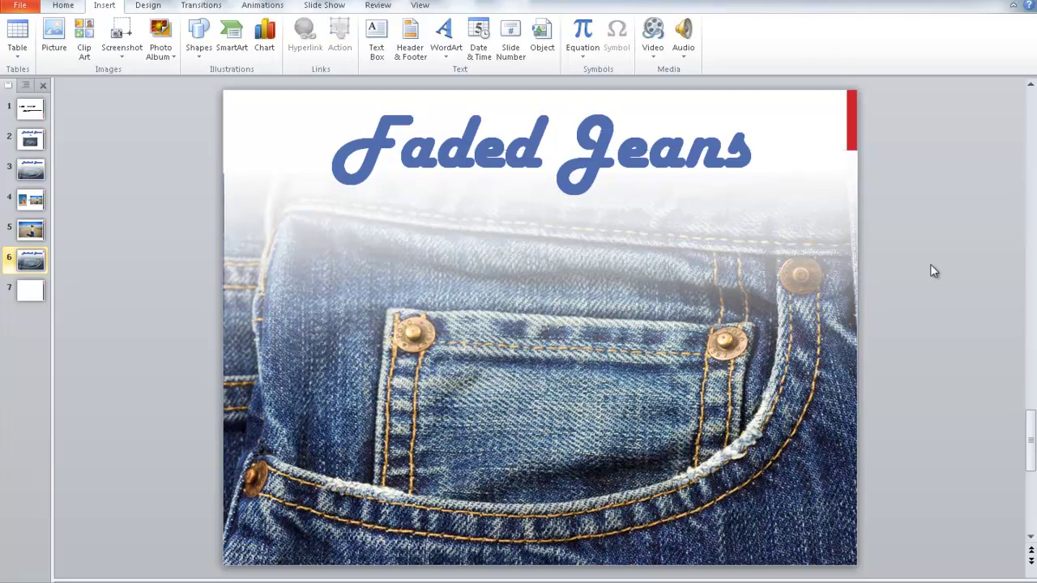
Step: Fine-tune the fade's position with arrow-key nudges and review the result
left_click(271, 298)
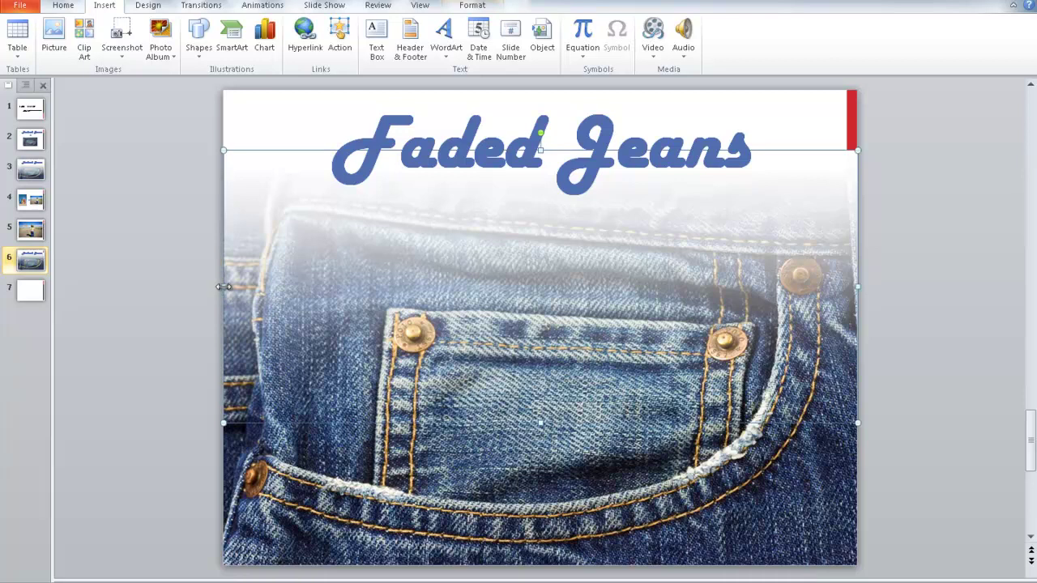
left_click_drag(224, 287, 221, 289)
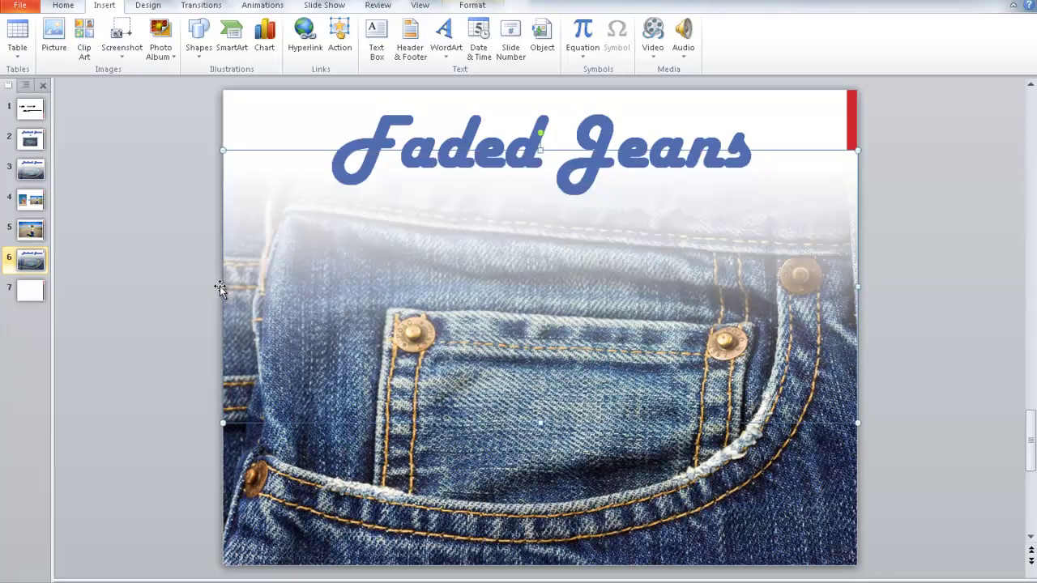
left_click(139, 330)
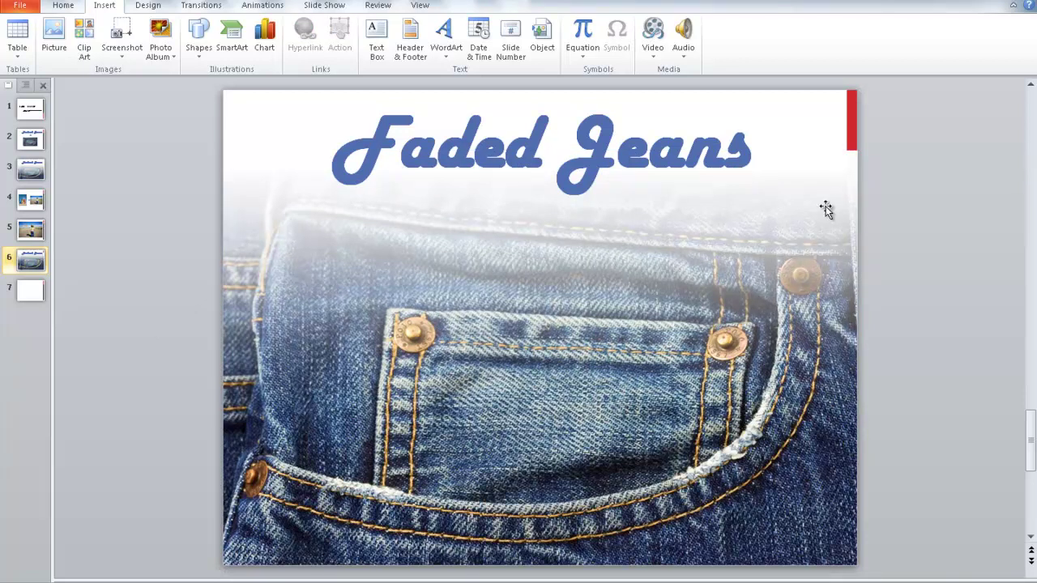
left_click(559, 278)
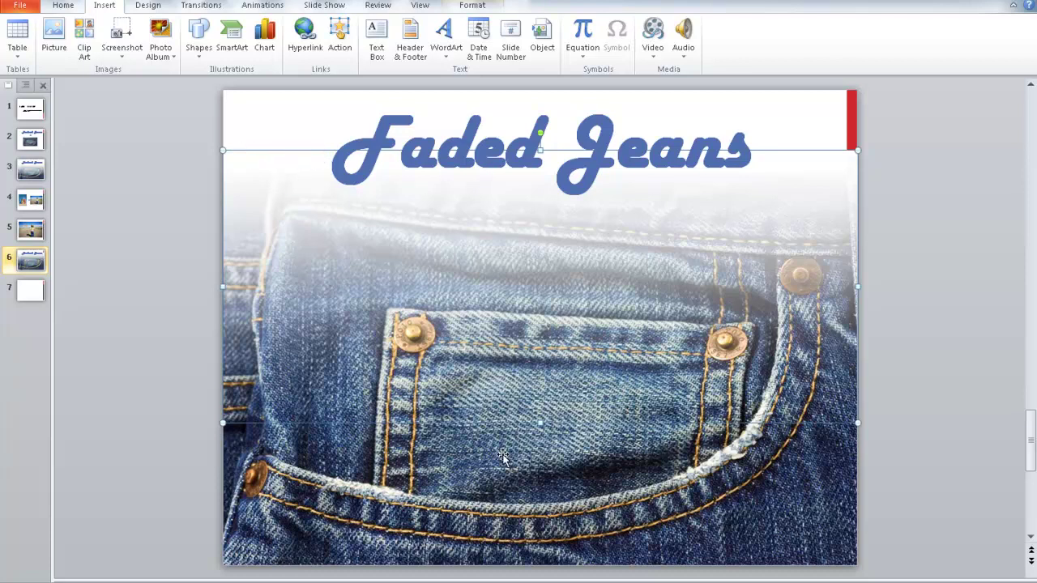
key("Down")
key("Down")
key("Down")
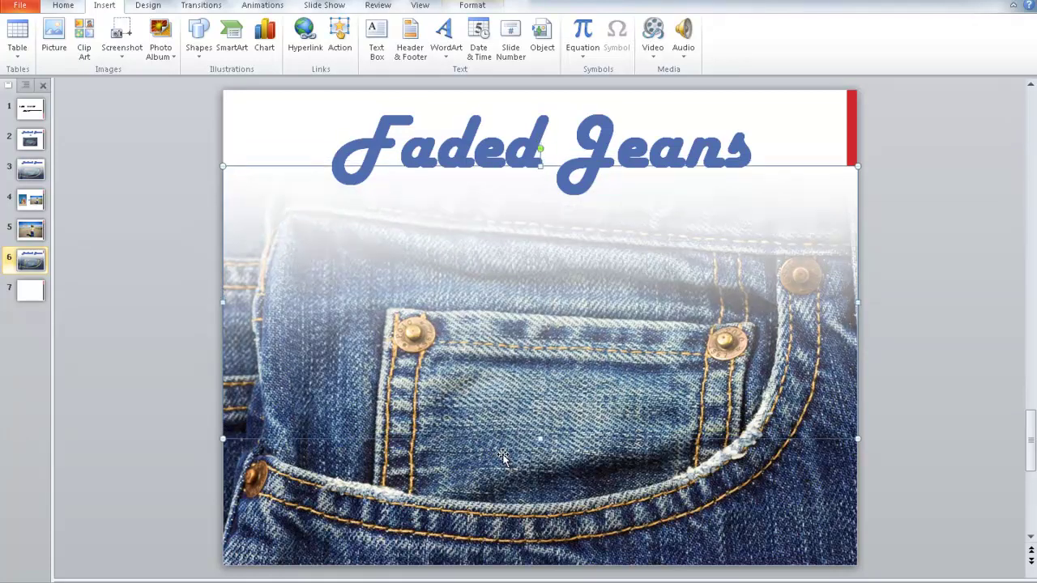
key("Down")
key("Up")
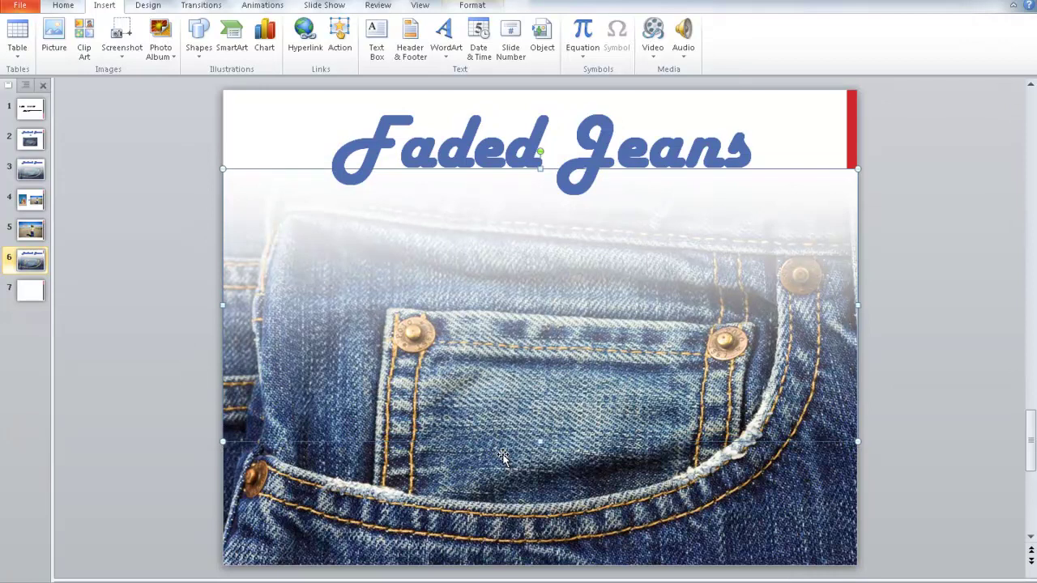
left_click(992, 369)
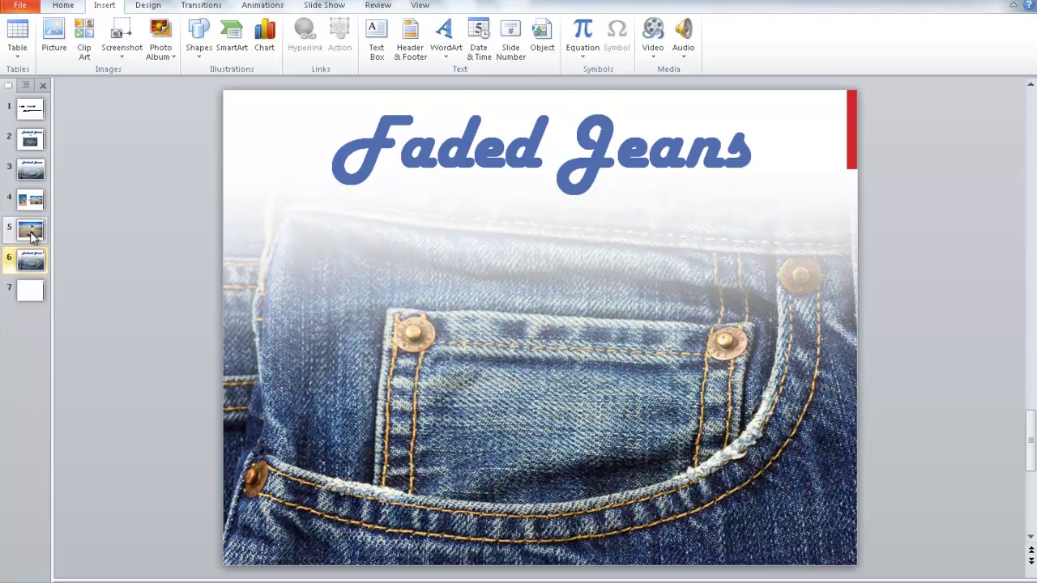
Step: Copy the girl-on-road picture from slide 4 onto blank slide 7
left_click(36, 203)
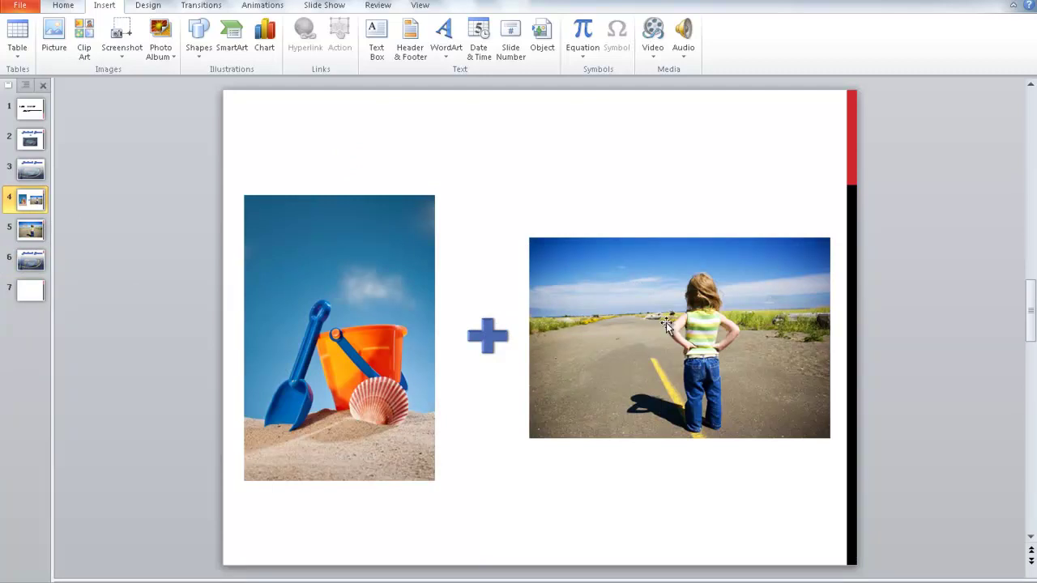
left_click(643, 306)
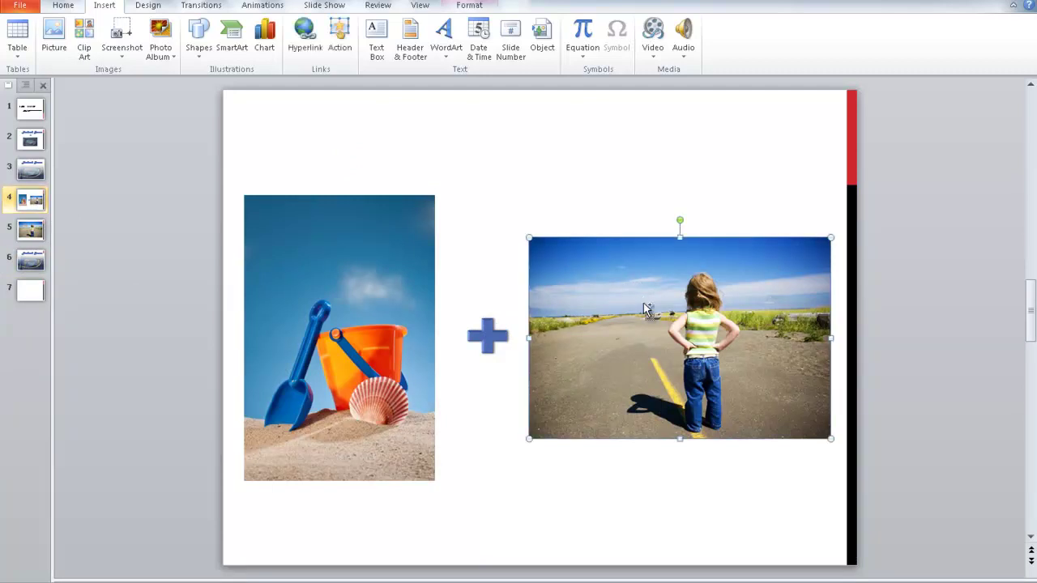
left_click(34, 293)
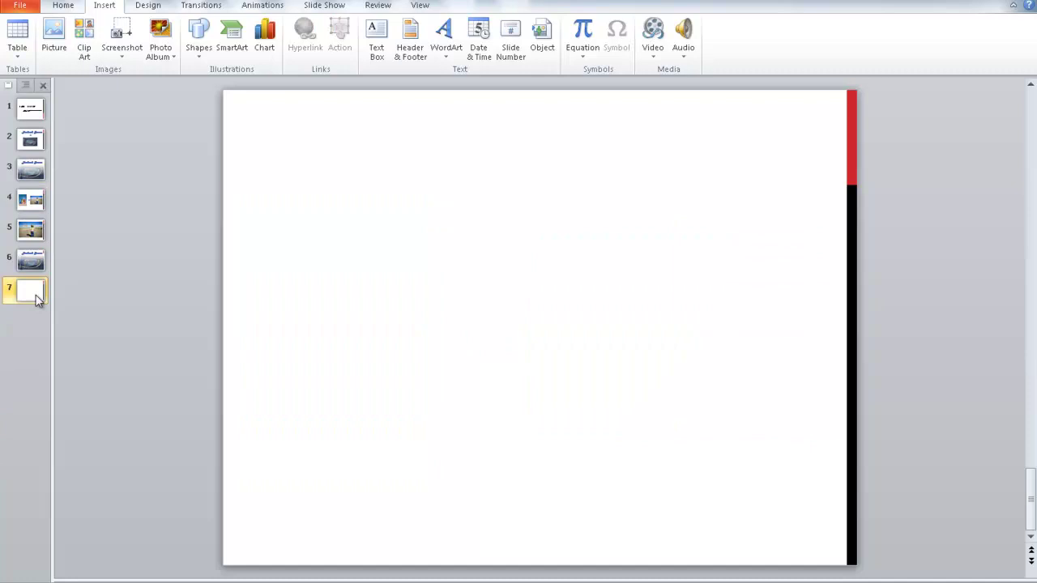
key("ctrl+v")
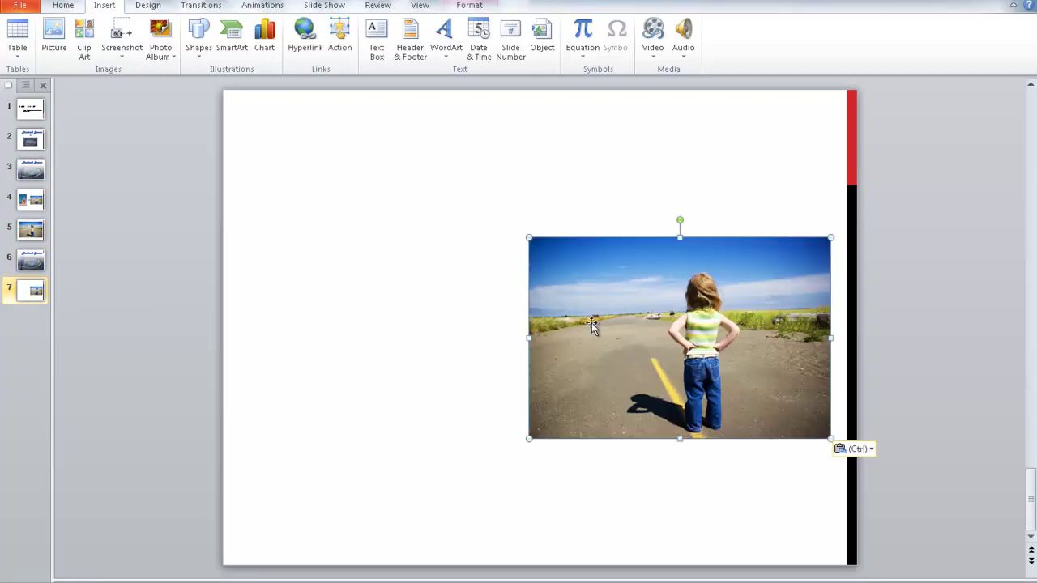
Step: Enlarge the road photo to full slide width, aligning it against slide 4's layout
left_click_drag(592, 324, 287, 216)
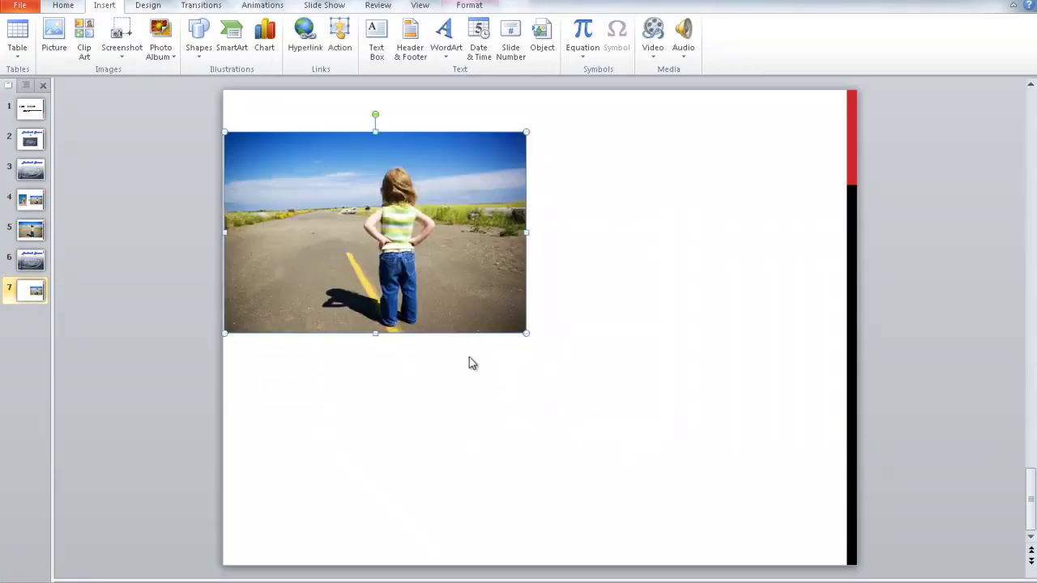
mouse_move(523, 333)
left_mouse_down()
mouse_move(799, 556)
mouse_move(791, 551)
left_mouse_up()
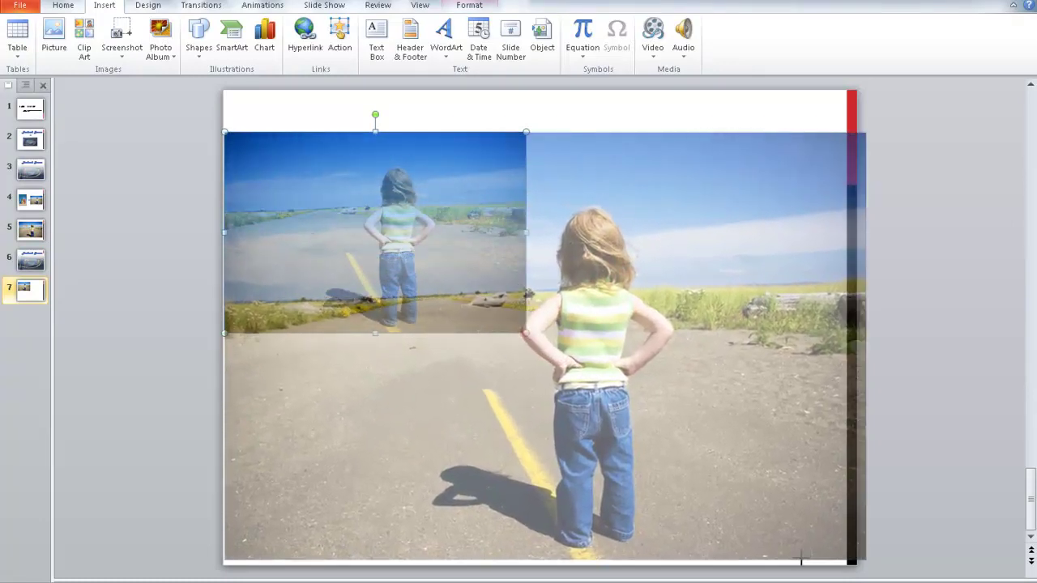
left_click_drag(802, 551, 795, 558)
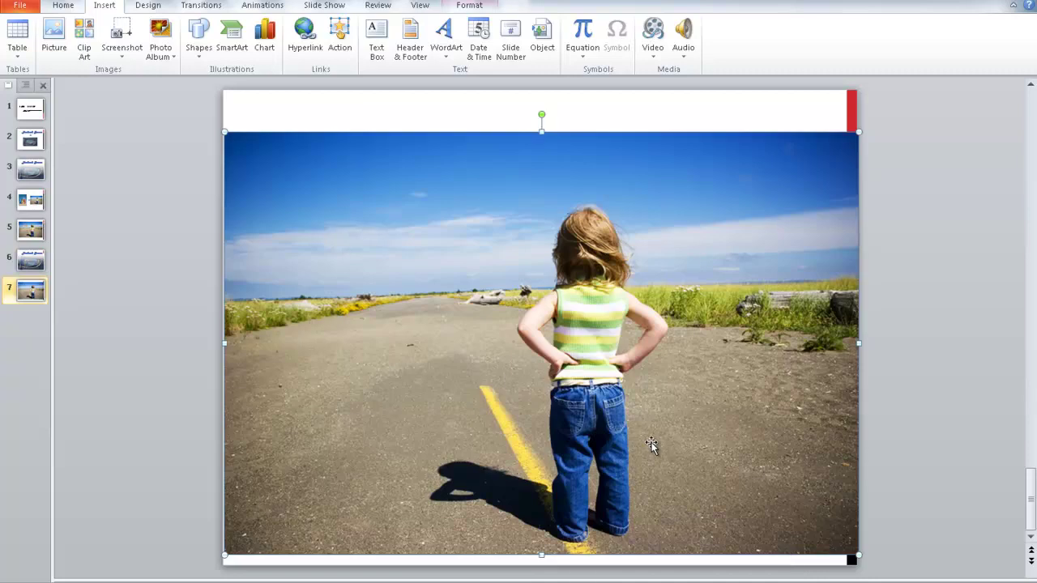
key("Down")
key("Down")
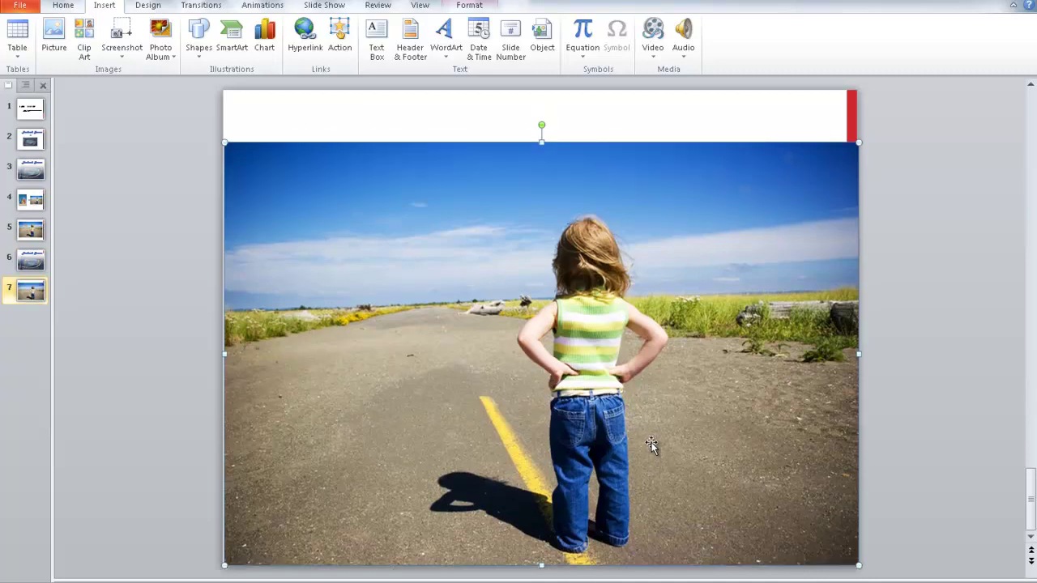
key("Left")
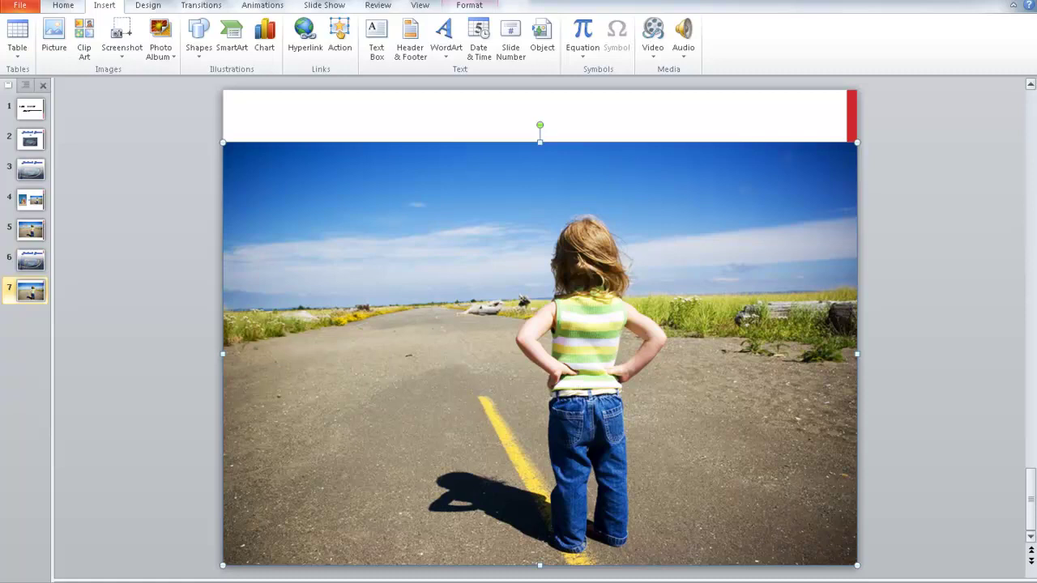
left_click(33, 201)
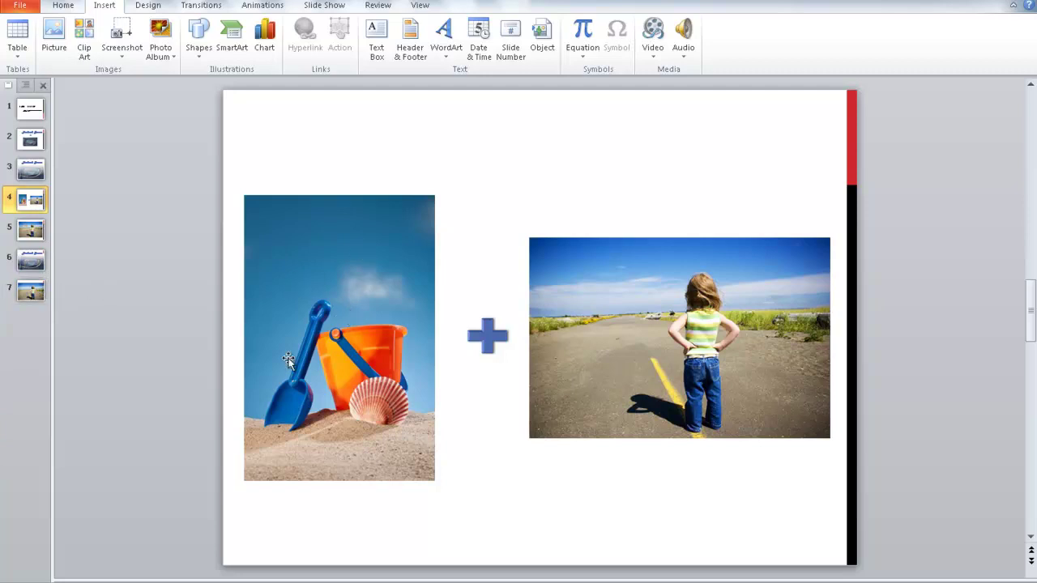
left_click(30, 292)
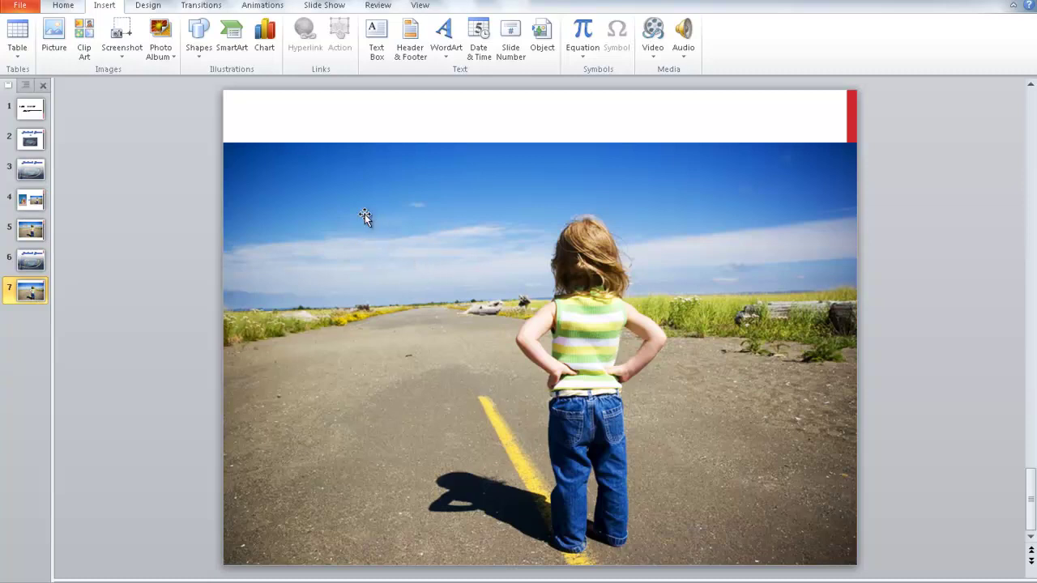
Step: Draw a rectangle over the road photo's upper-left sky
left_click(199, 37)
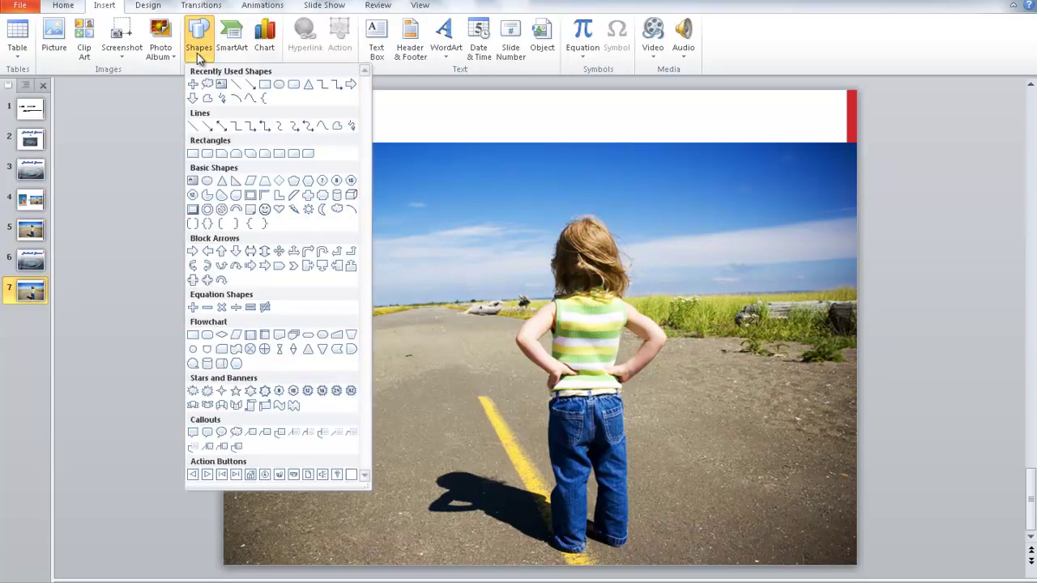
left_click(195, 154)
left_click_drag(239, 164, 507, 378)
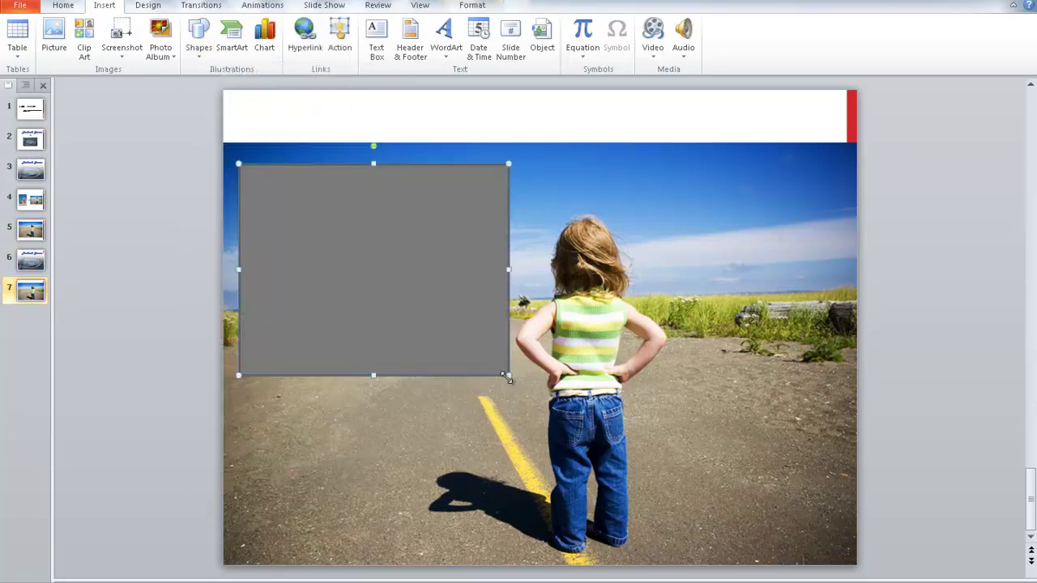
Step: Remove the rectangle's outline and give it a picture or texture fill
right_click(397, 243)
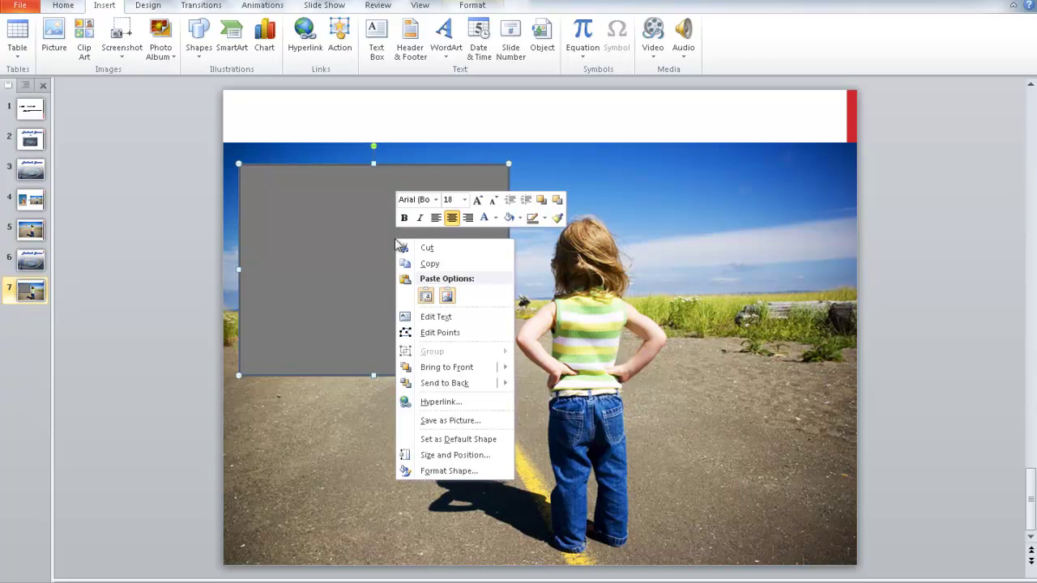
left_click(456, 477)
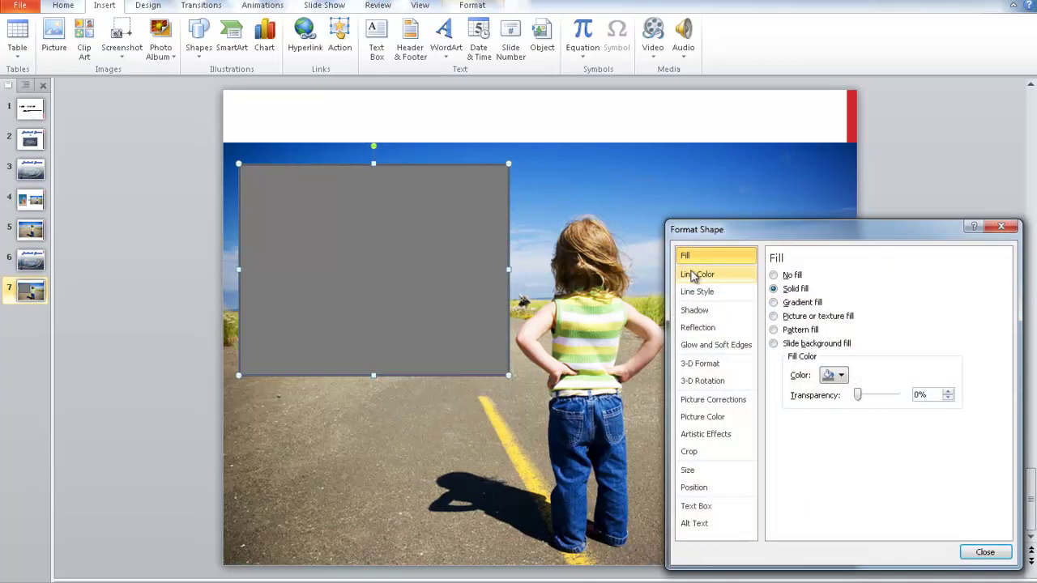
left_click(715, 277)
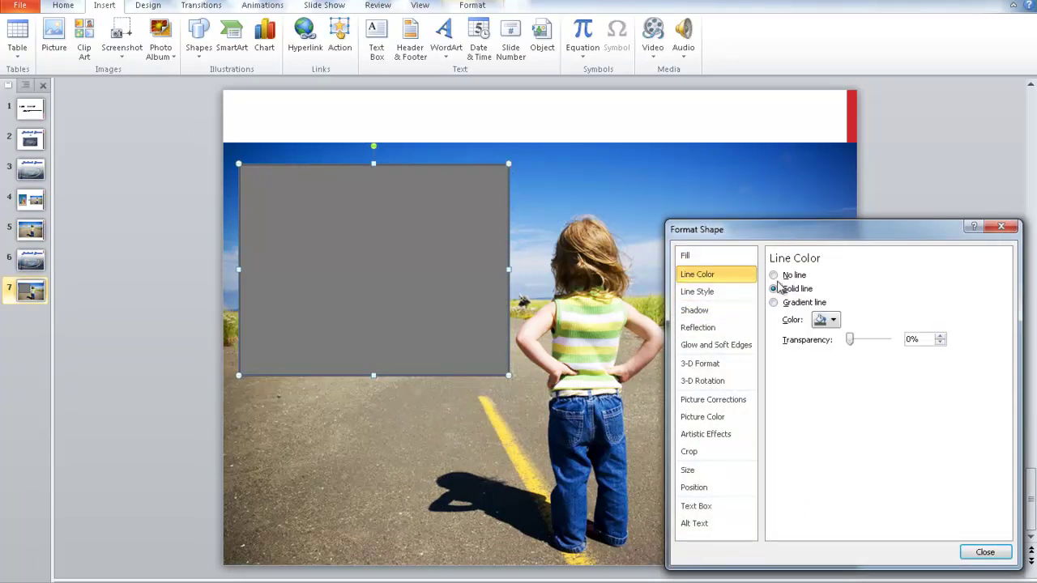
left_click(784, 277)
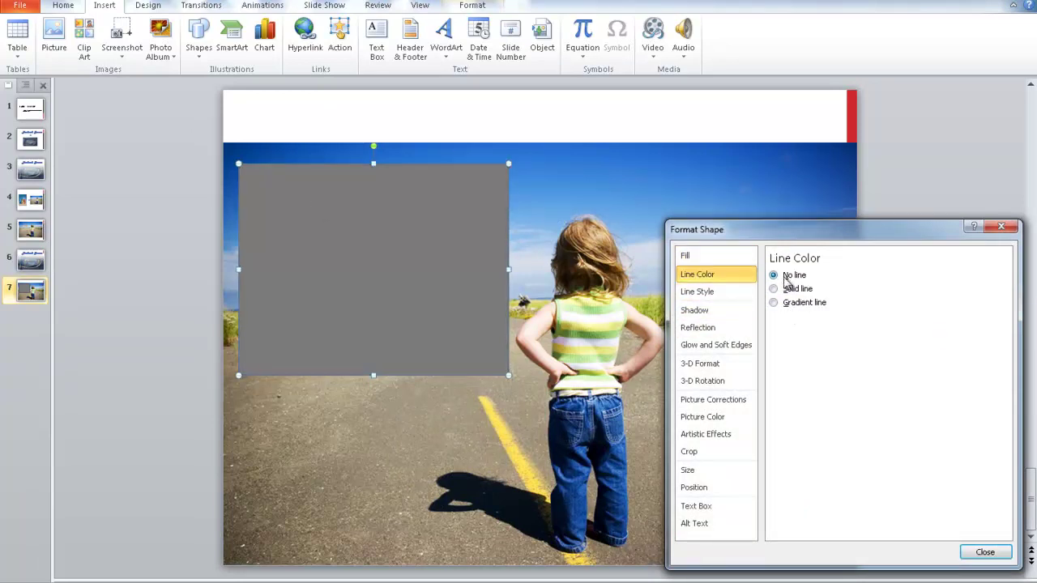
left_click(701, 256)
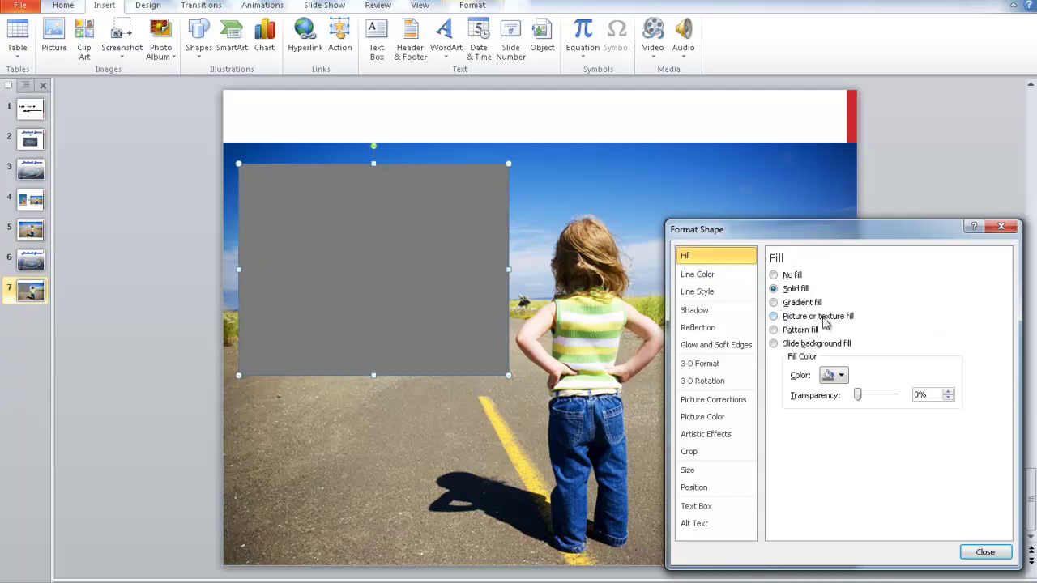
left_click(783, 318)
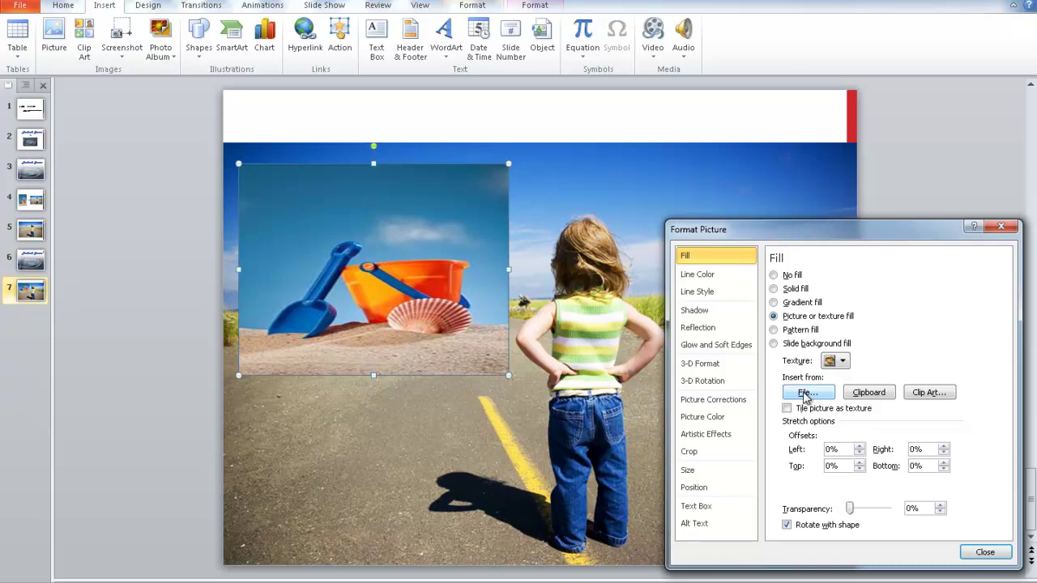
Step: Browse for a fill picture, keep the beach-toys image, and shift it slightly up
left_click(806, 394)
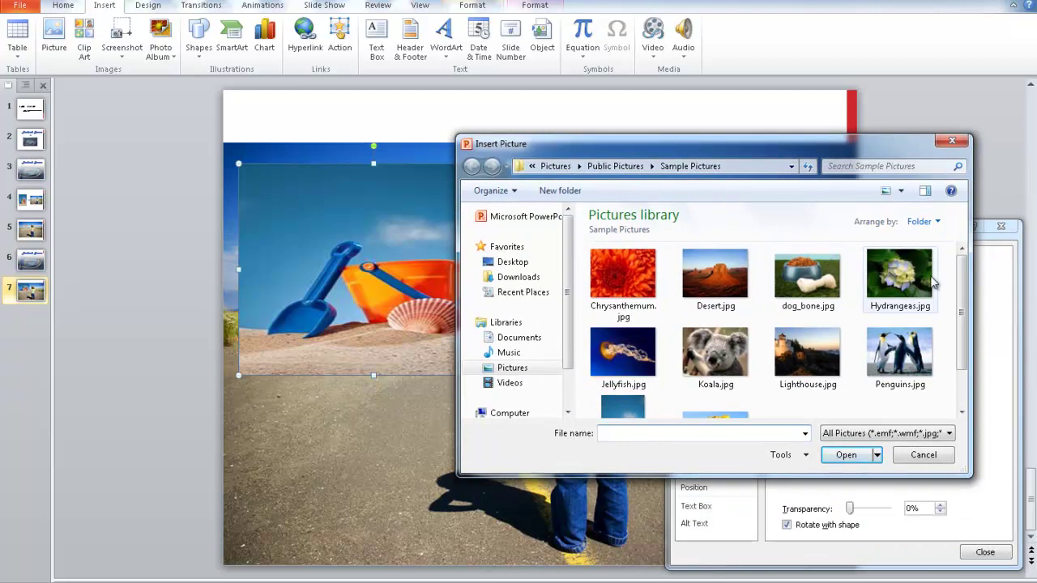
scroll(961, 267, "down", 2)
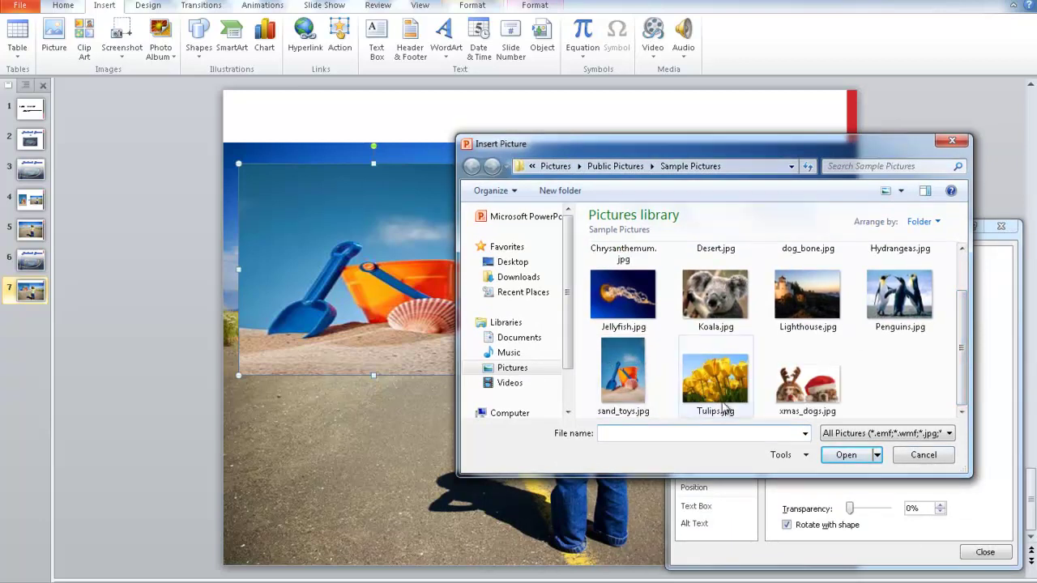
left_click(923, 456)
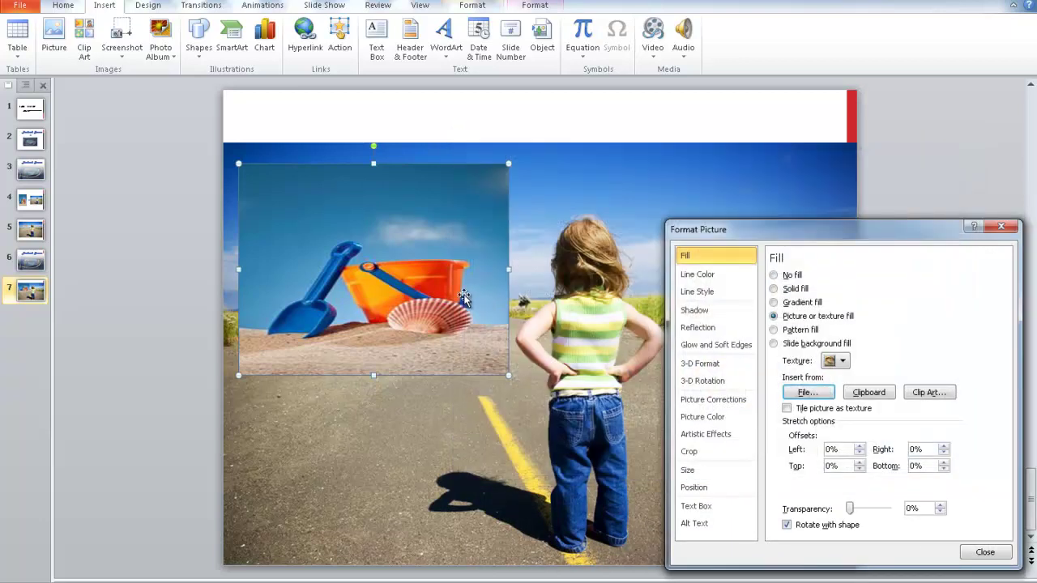
left_click_drag(420, 222, 419, 212)
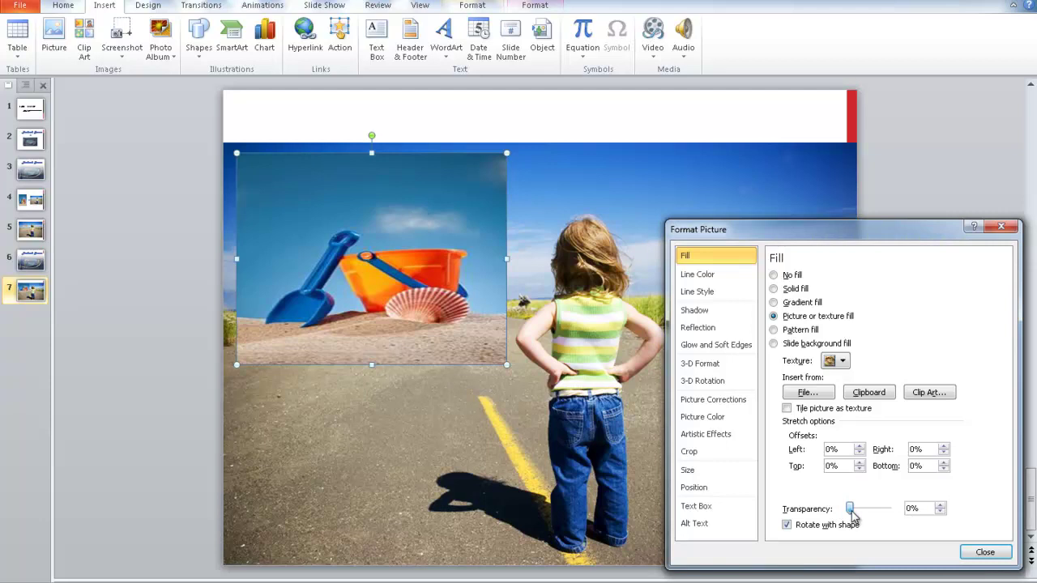
Step: Set the beach-toys fill transparency to 50% and move it toward the top-left
mouse_move(852, 512)
left_mouse_down()
mouse_move(881, 520)
mouse_move(872, 524)
left_mouse_up()
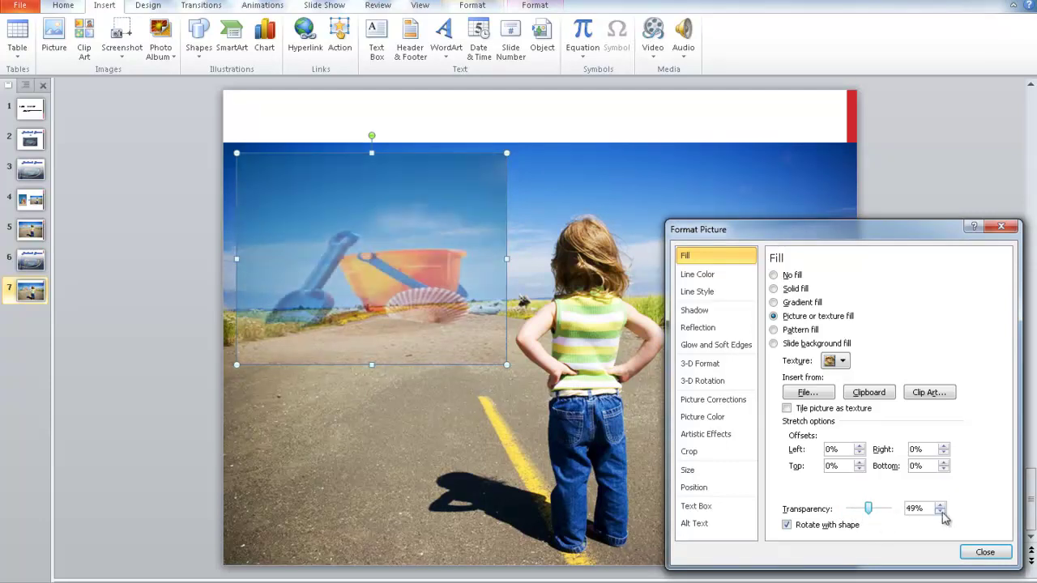
left_click(940, 505)
left_click(986, 552)
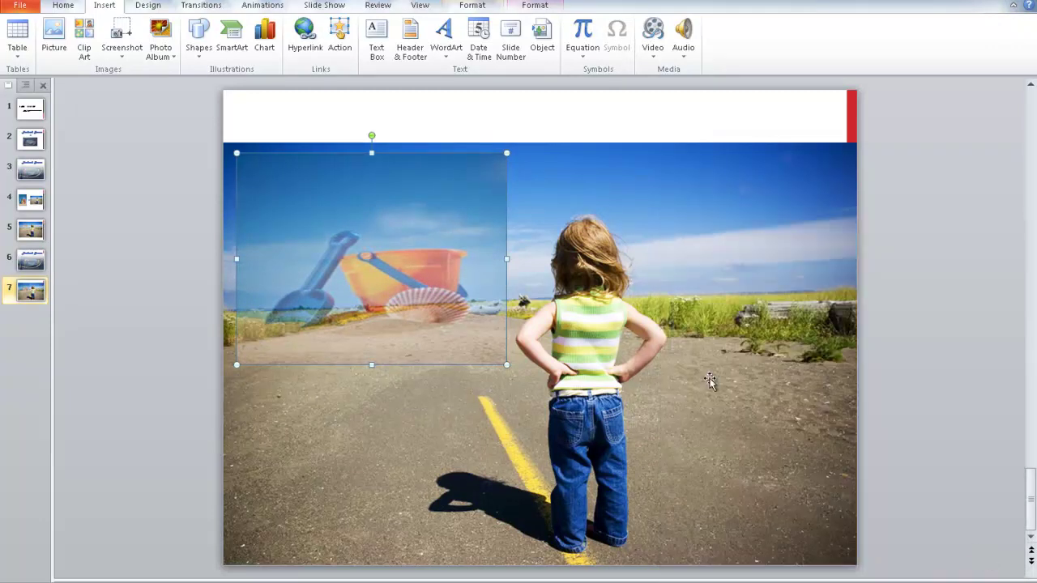
left_click_drag(432, 243, 410, 224)
Step: Move the beach-toys picture to the road photo's top-left corner and apply 50 Point soft edges
left_click(432, 417)
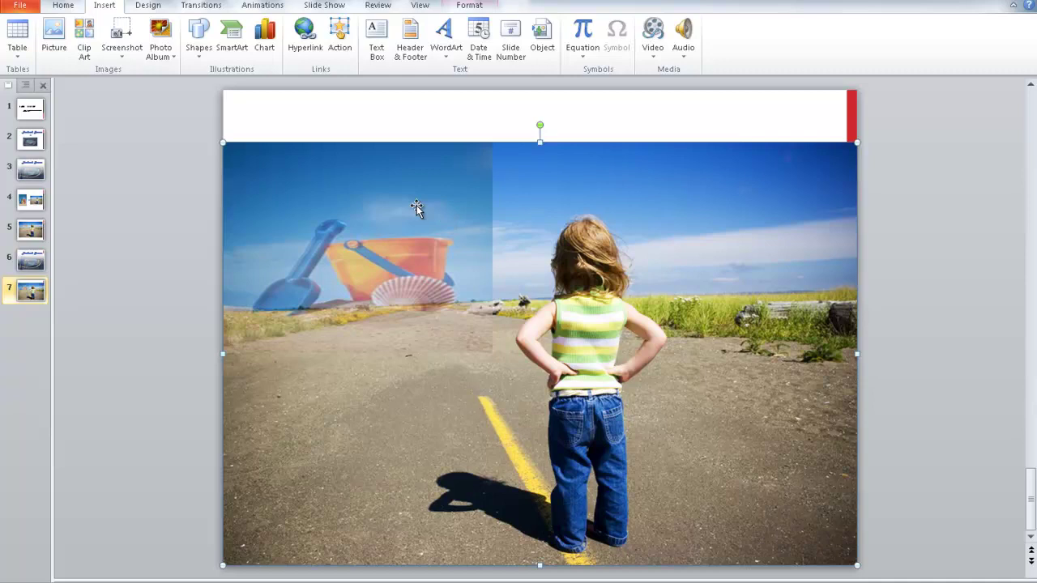
left_click(417, 208)
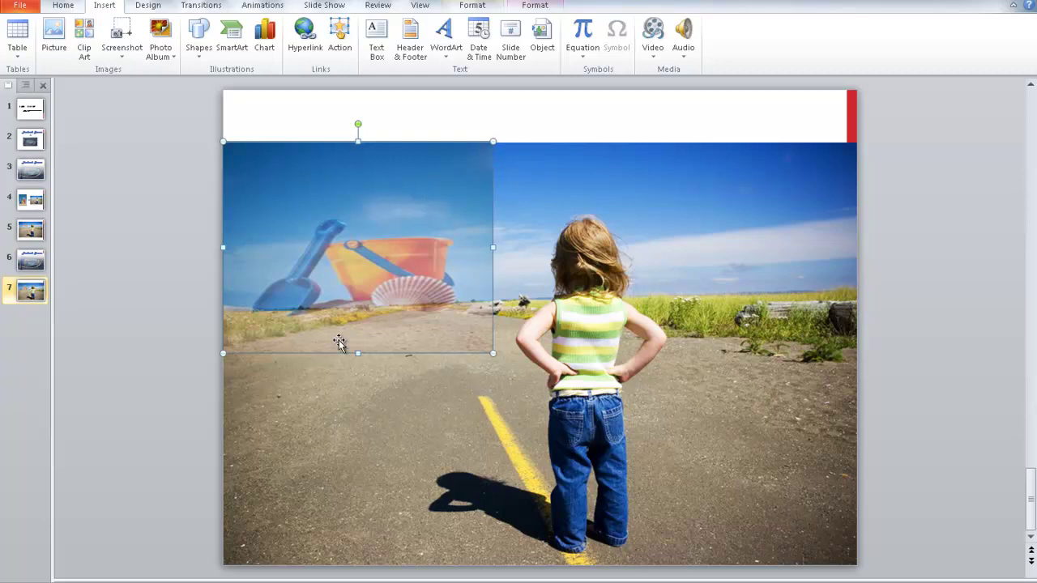
left_click(535, 8)
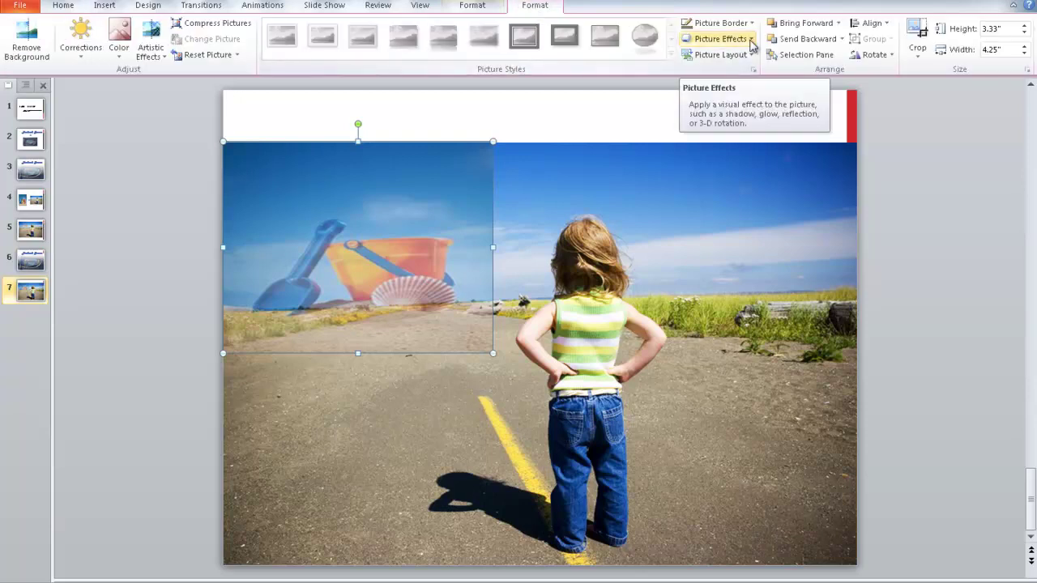
left_click(751, 40)
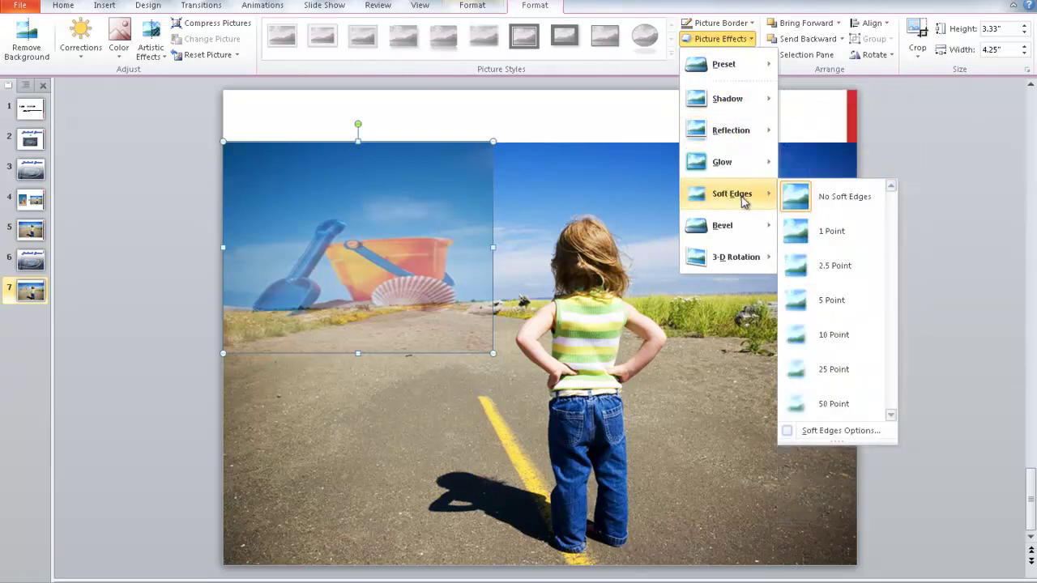
mouse_move(729, 194)
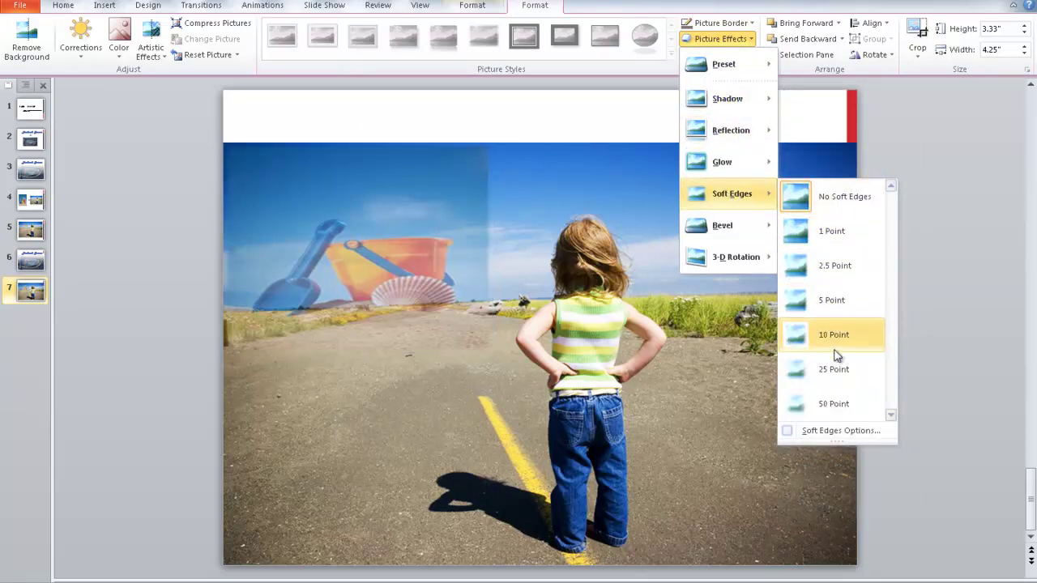
left_click(836, 404)
left_click(467, 356)
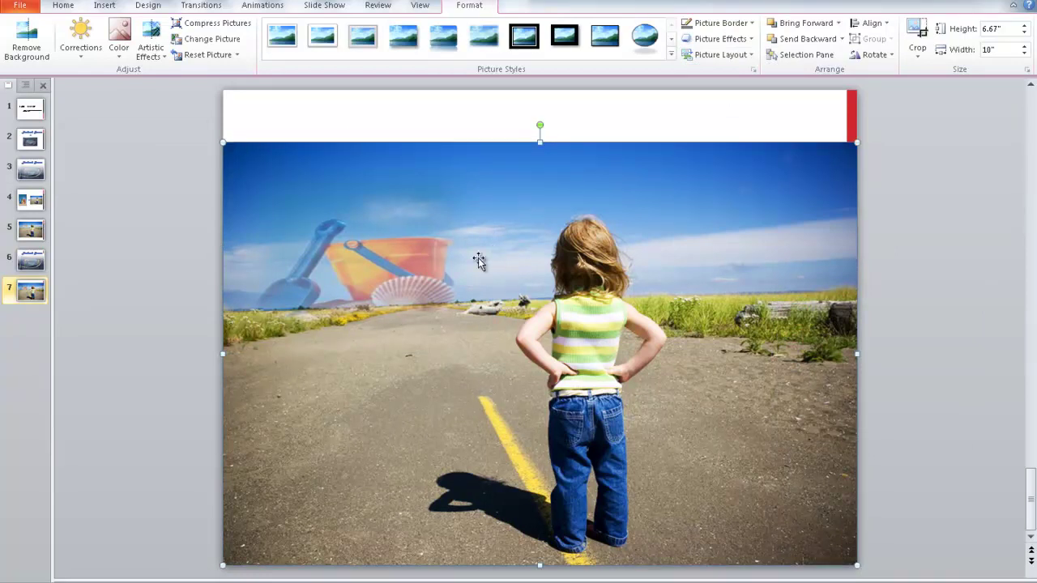
Step: Shrink the soft-edged beach-toys picture from its lower-right corner and nudge it right within the sky
left_click(422, 243)
left_click_drag(493, 354, 472, 317)
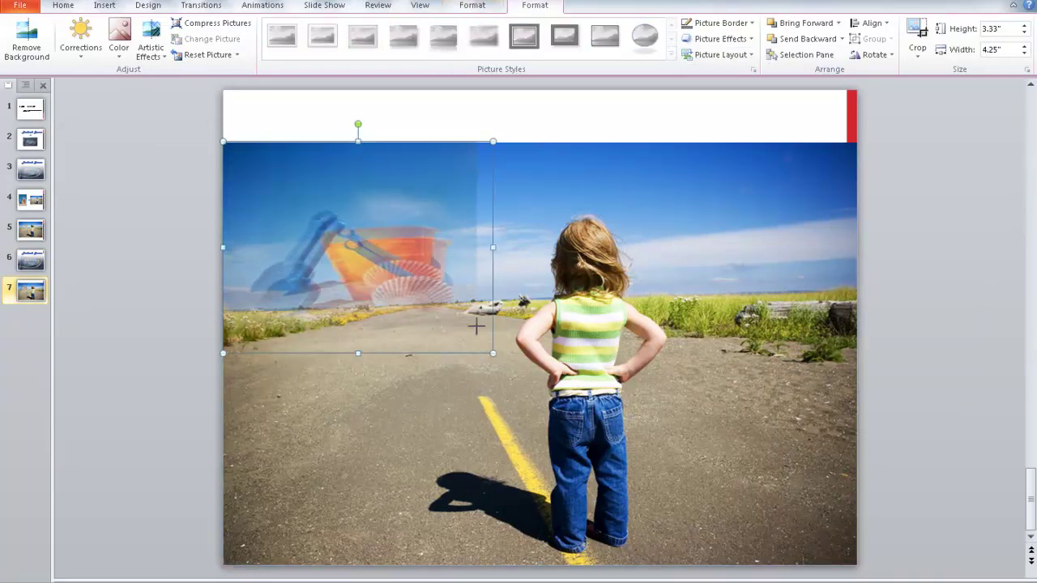
left_click_drag(429, 257, 450, 261)
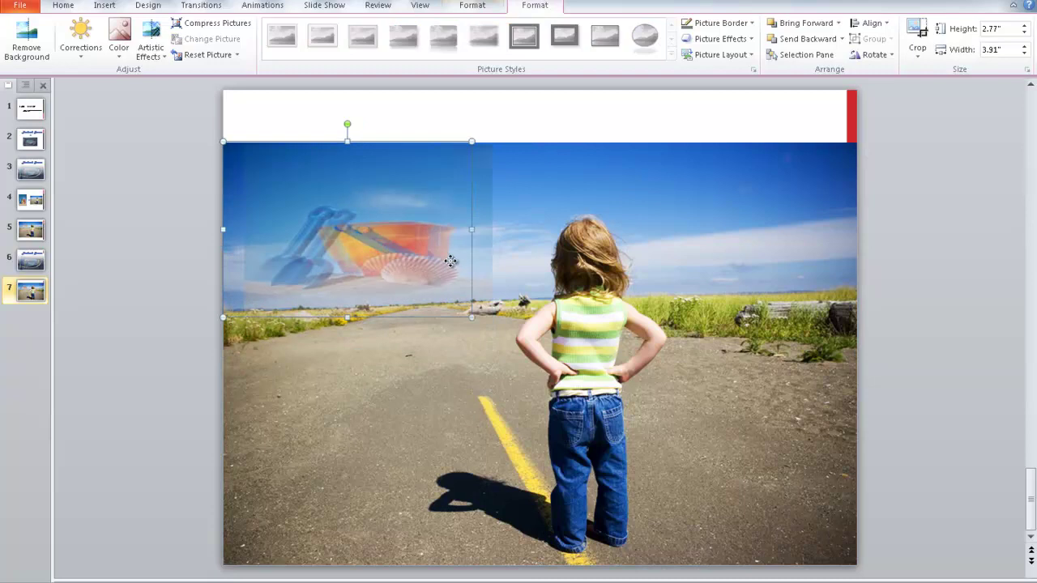
left_click(456, 359)
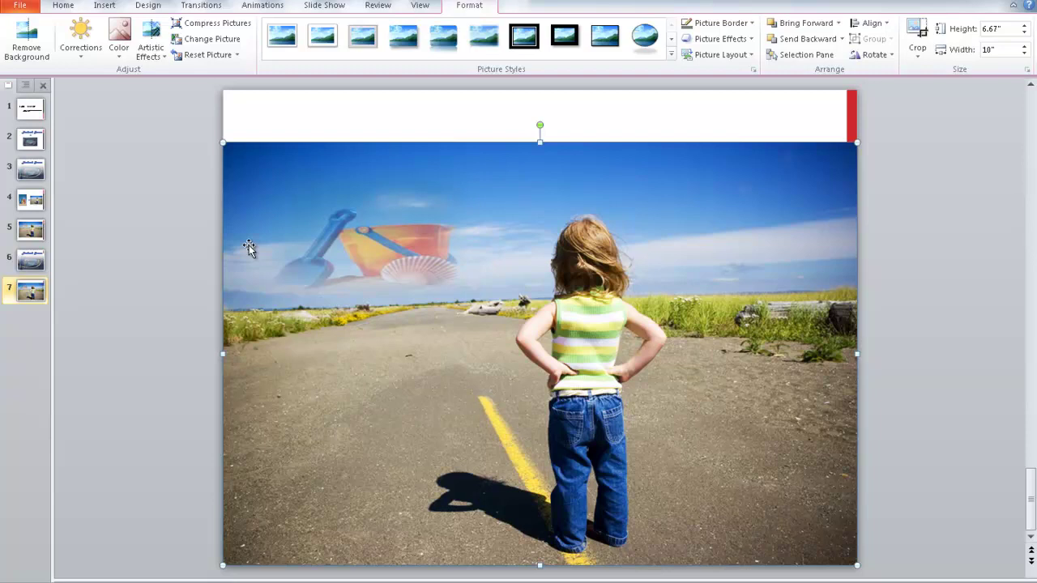
left_click(963, 354)
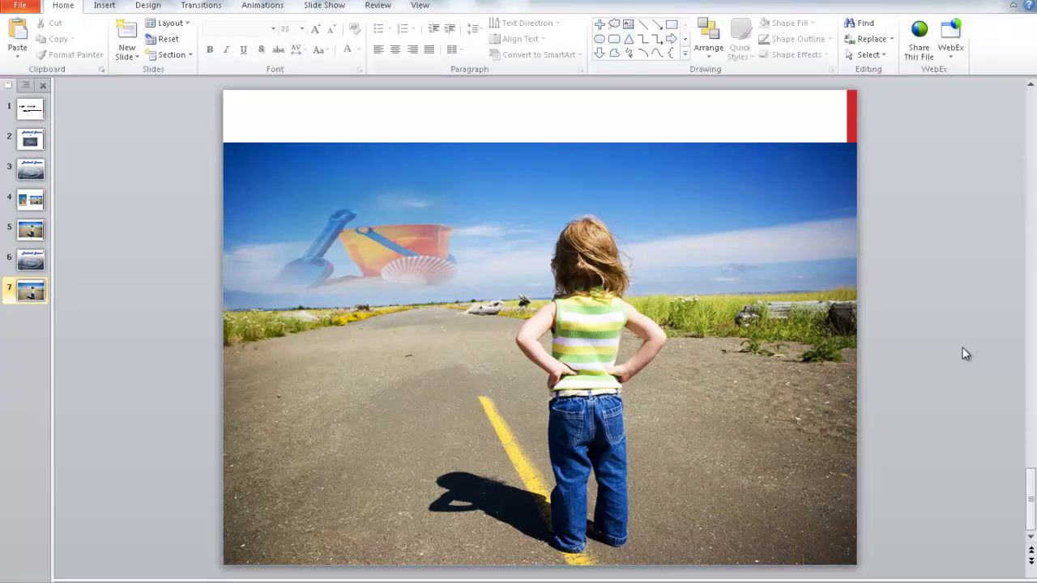